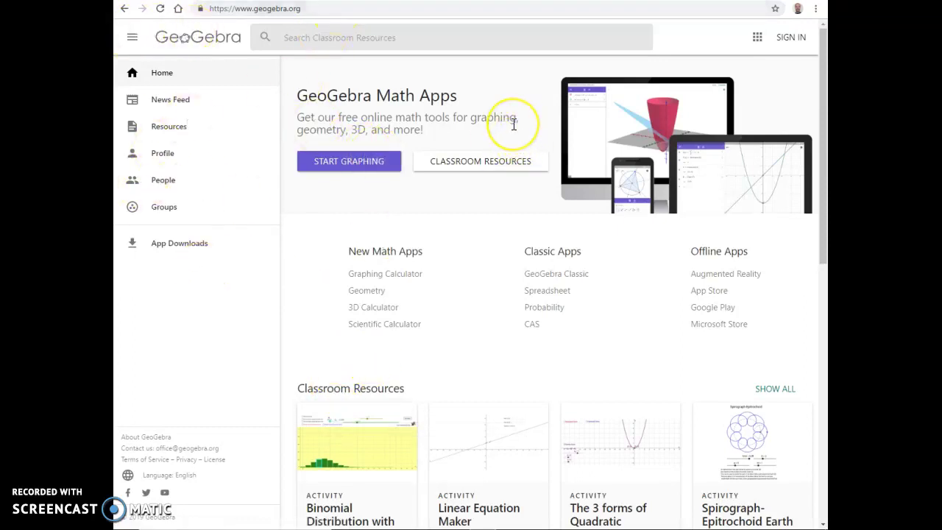
# Start GeoGebra Classic 6 online from the app downloads page and dismiss the start-up perspective list and on-screen keyboard.
pyautogui.click(167, 250)
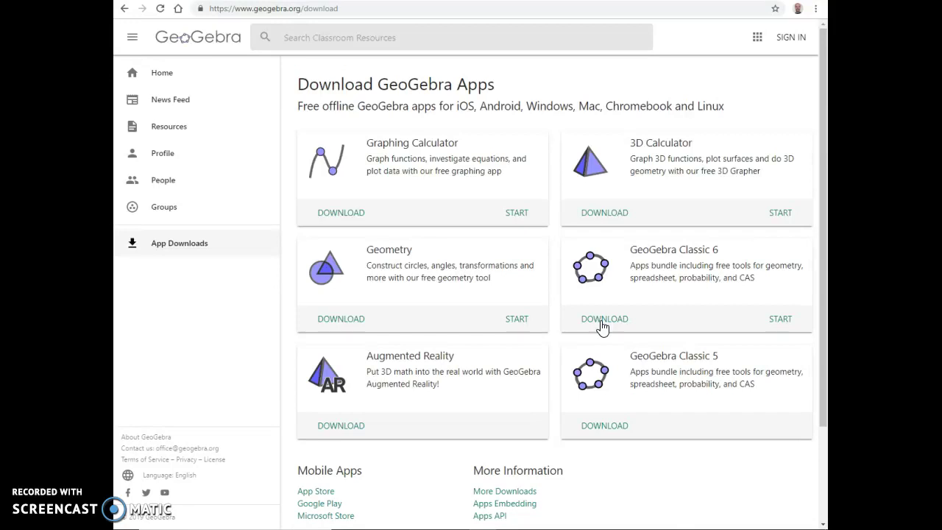
pyautogui.click(779, 318)
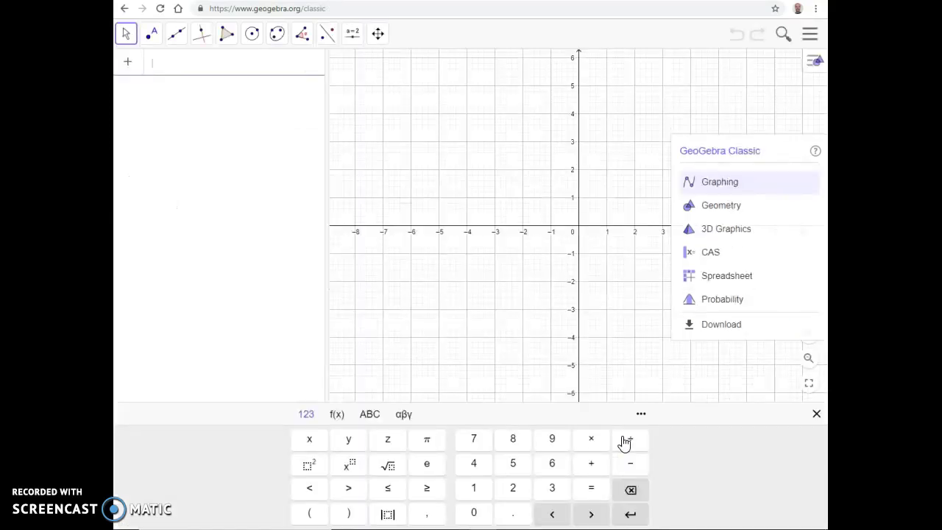
pyautogui.moveTo(624, 441); pyautogui.dragTo(589, 406)
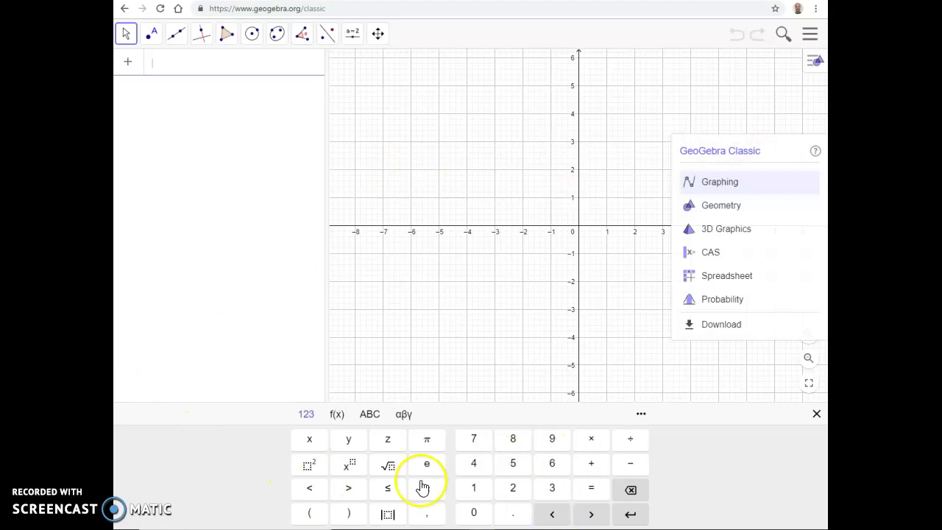
pyautogui.click(817, 418)
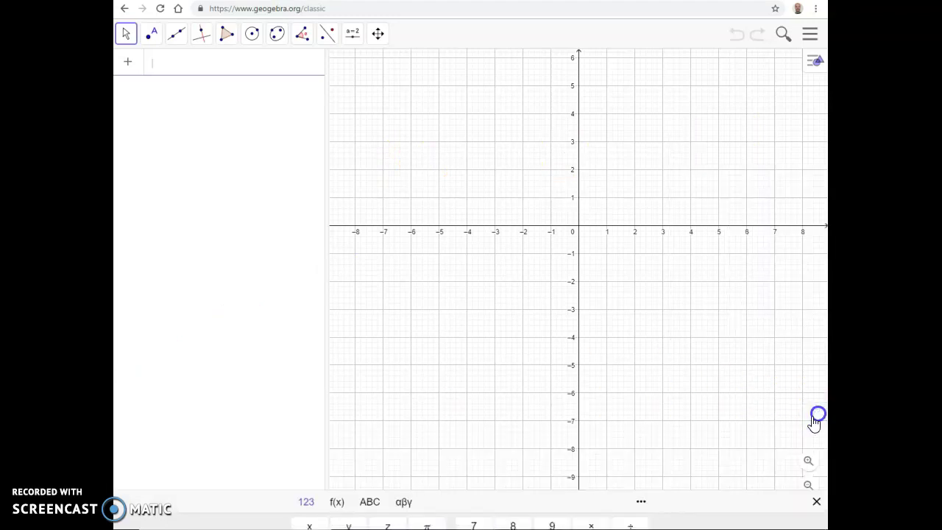
pyautogui.click(811, 37)
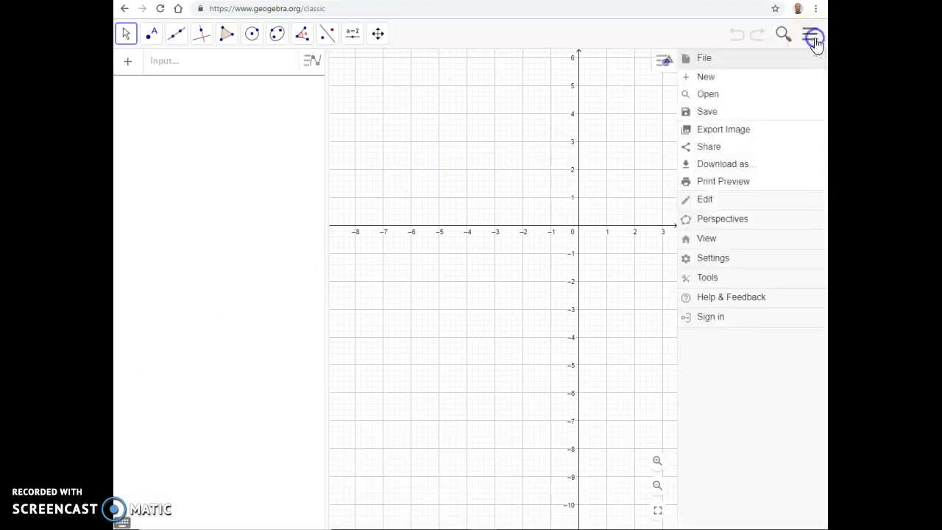
pyautogui.click(815, 42)
pyautogui.click(817, 58)
pyautogui.click(817, 47)
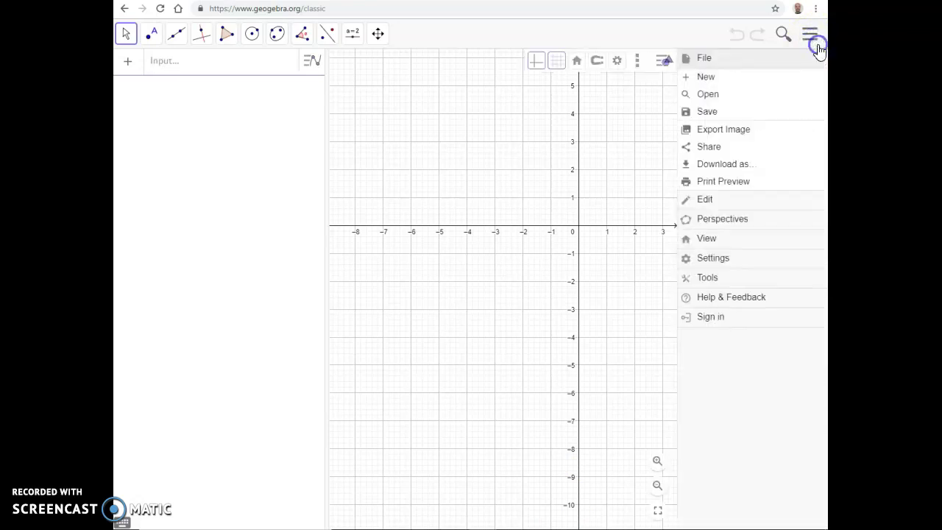
pyautogui.click(813, 43)
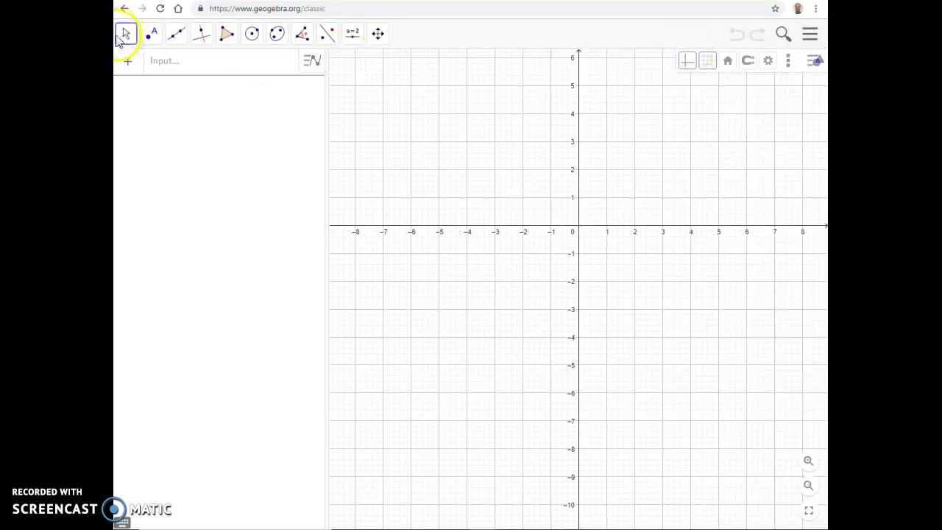
# Examine the tools offered in the slider, point, line, perpendicular, polygon, circle, conic, measurement and transformation groups.
pyautogui.click(351, 37)
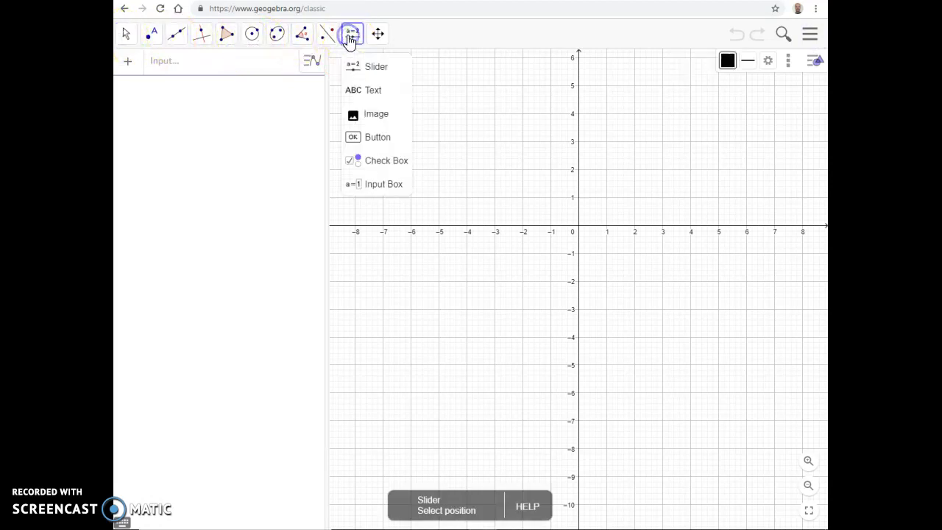
pyautogui.click(150, 37)
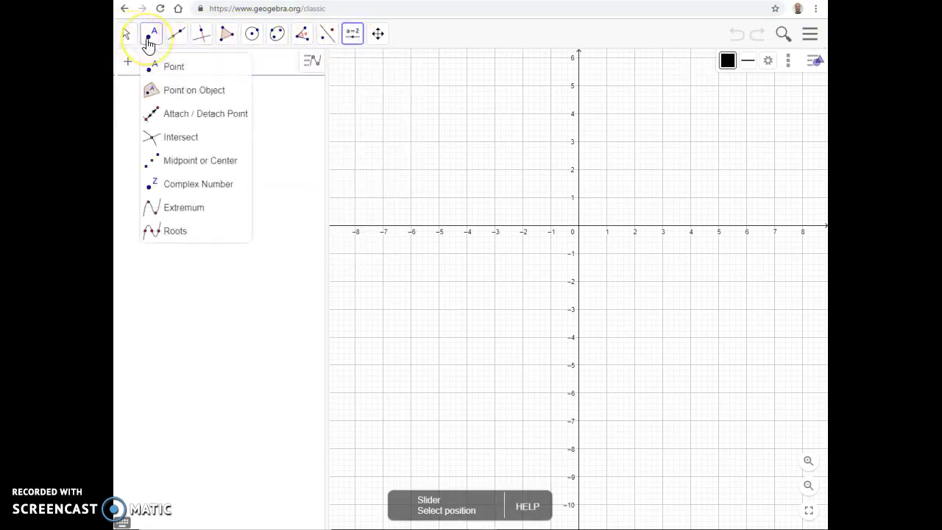
pyautogui.click(175, 35)
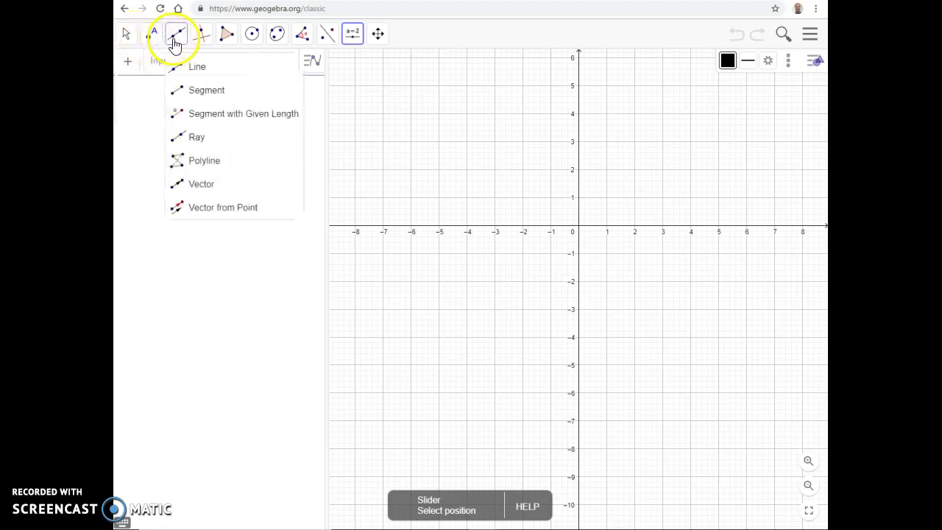
pyautogui.click(180, 67)
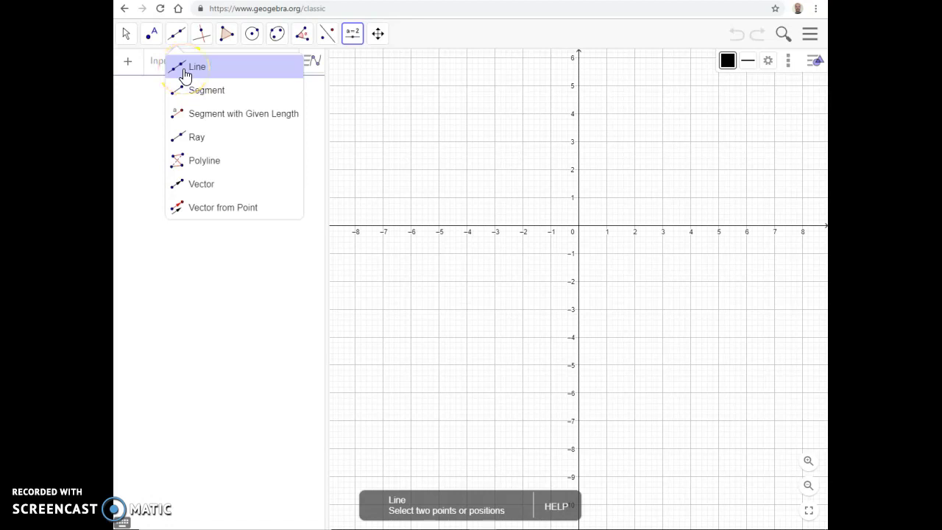
pyautogui.click(198, 93)
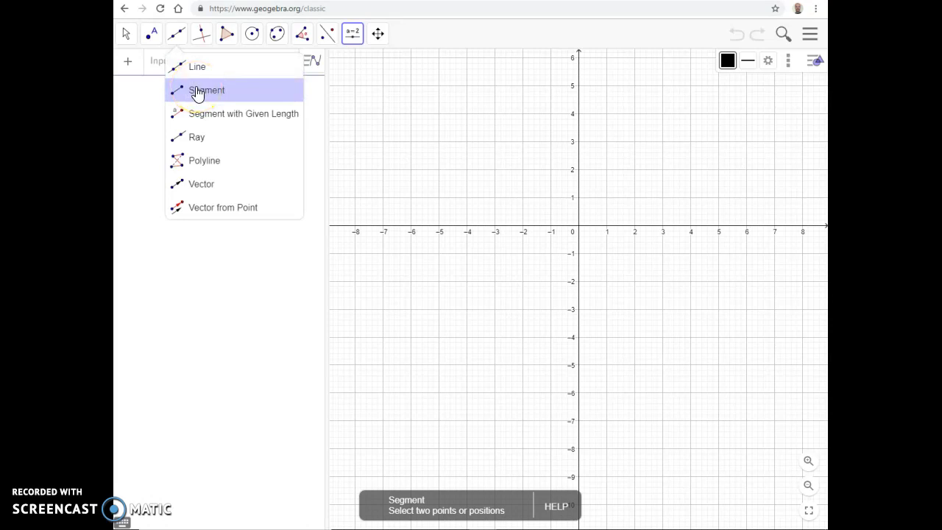
pyautogui.click(197, 67)
pyautogui.click(201, 33)
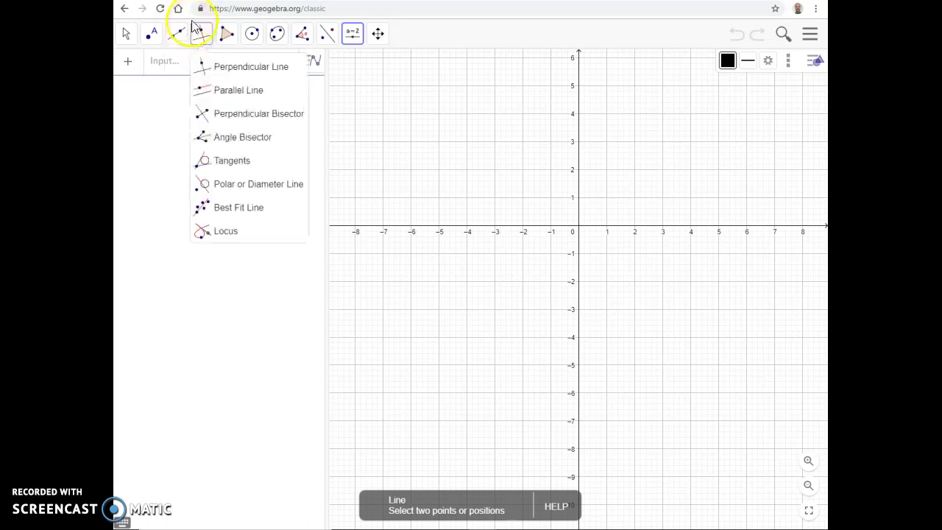
pyautogui.click(226, 33)
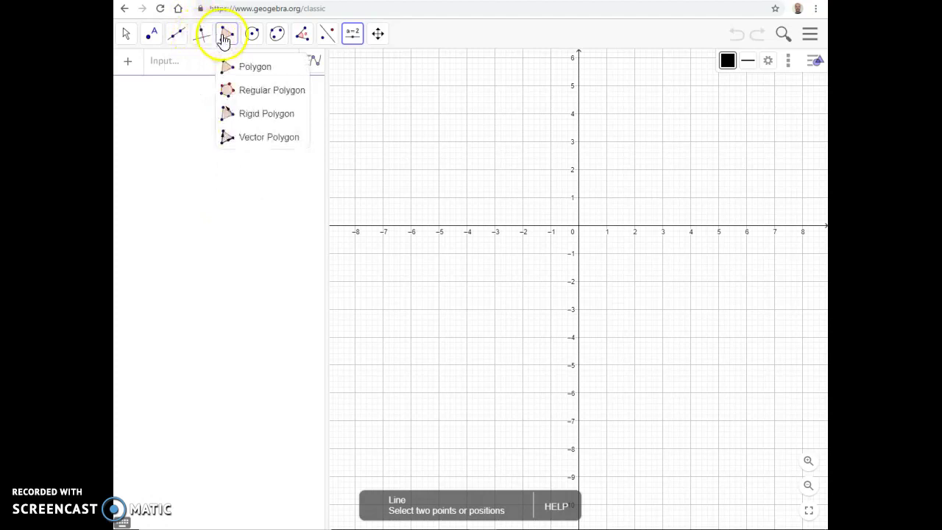
pyautogui.click(233, 65)
pyautogui.click(252, 33)
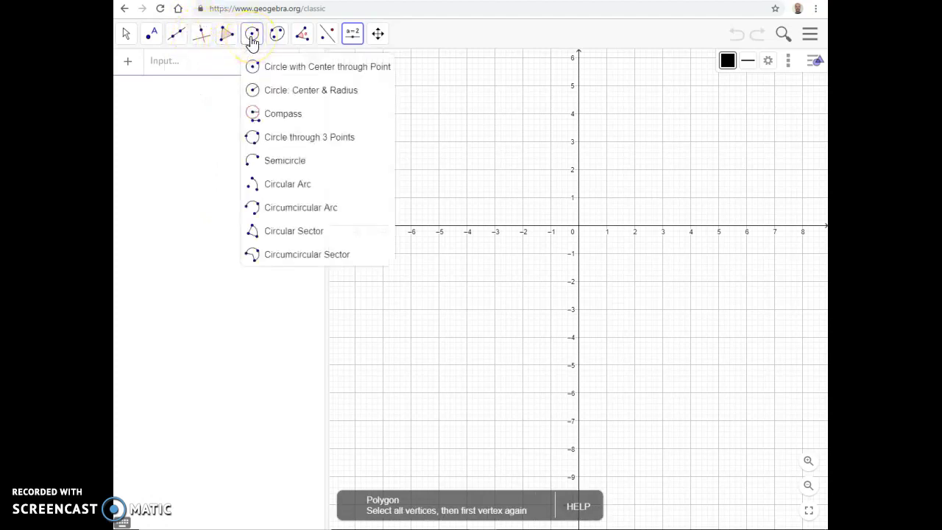
pyautogui.click(273, 68)
pyautogui.click(253, 35)
pyautogui.click(277, 35)
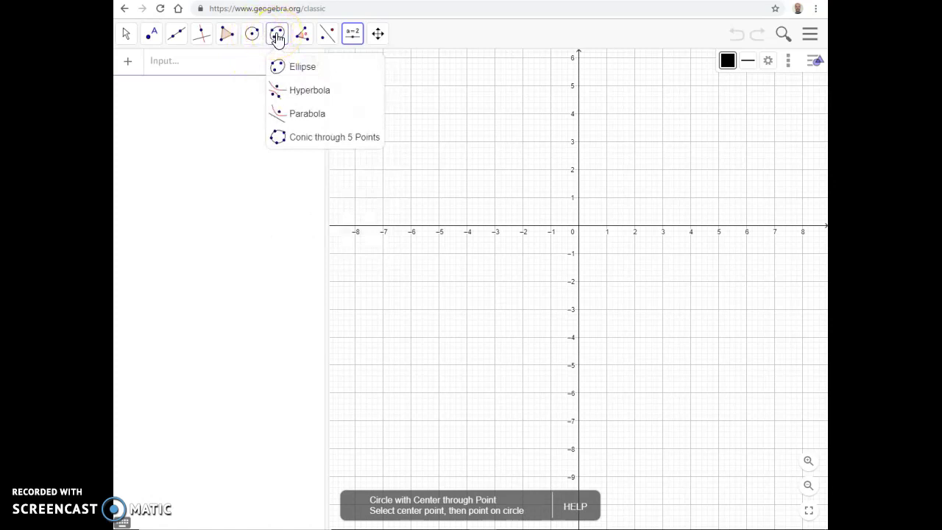
pyautogui.click(302, 34)
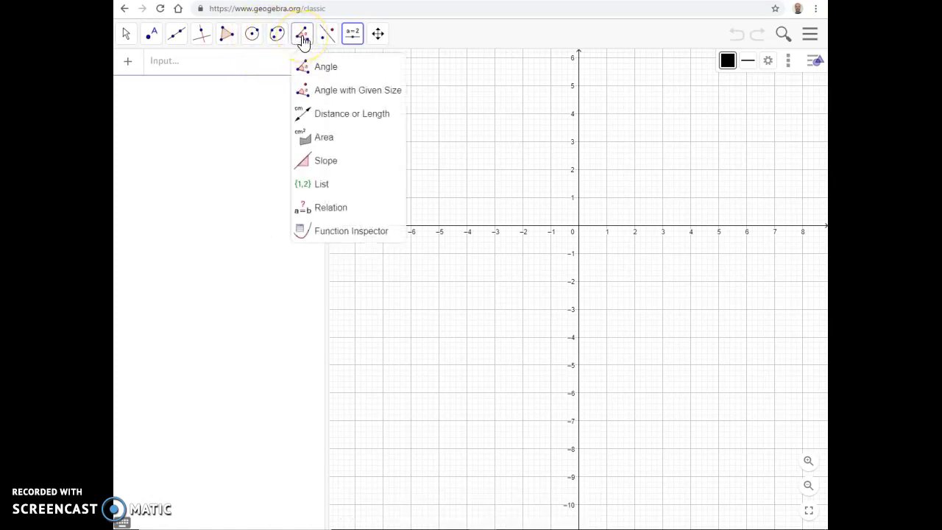
pyautogui.click(327, 35)
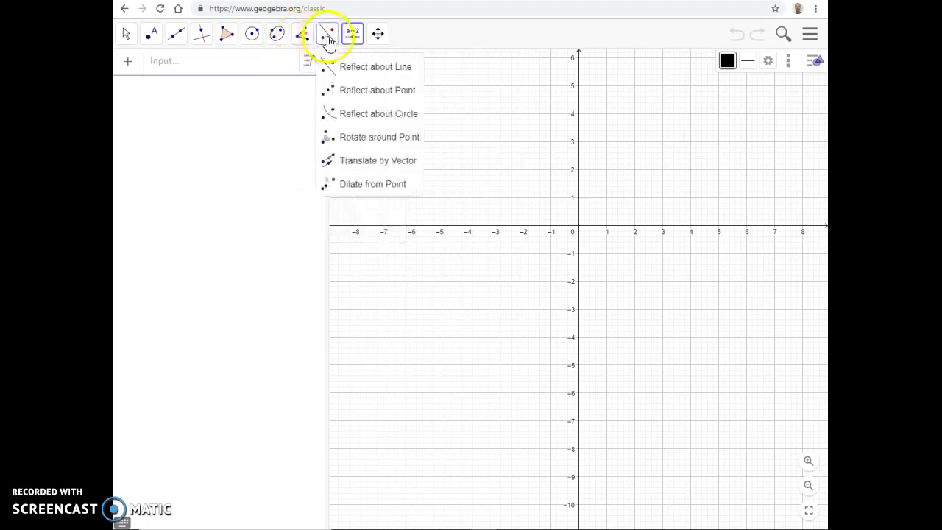
pyautogui.click(354, 34)
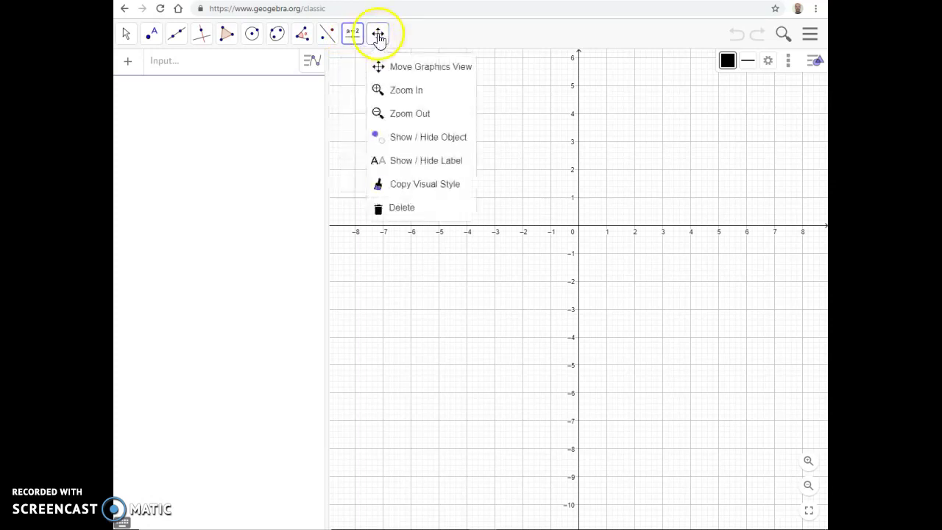
pyautogui.click(568, 181)
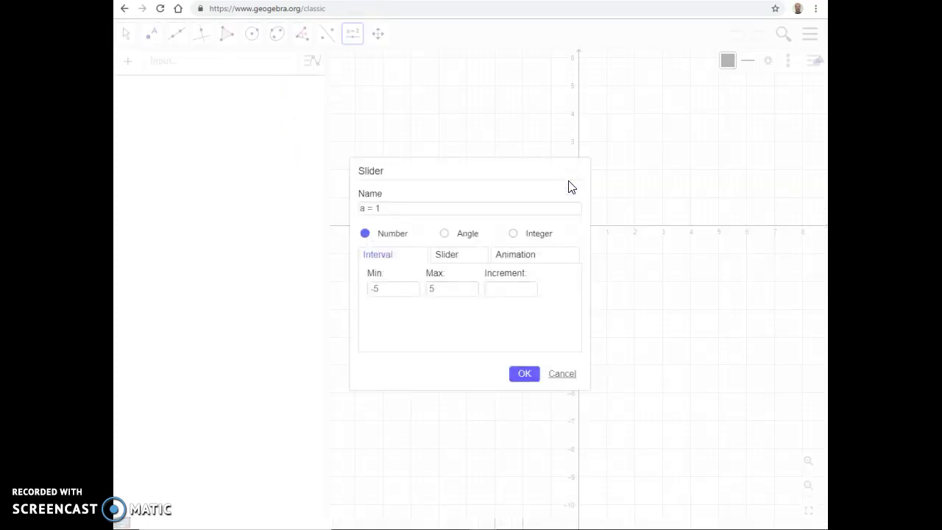
pyautogui.click(561, 375)
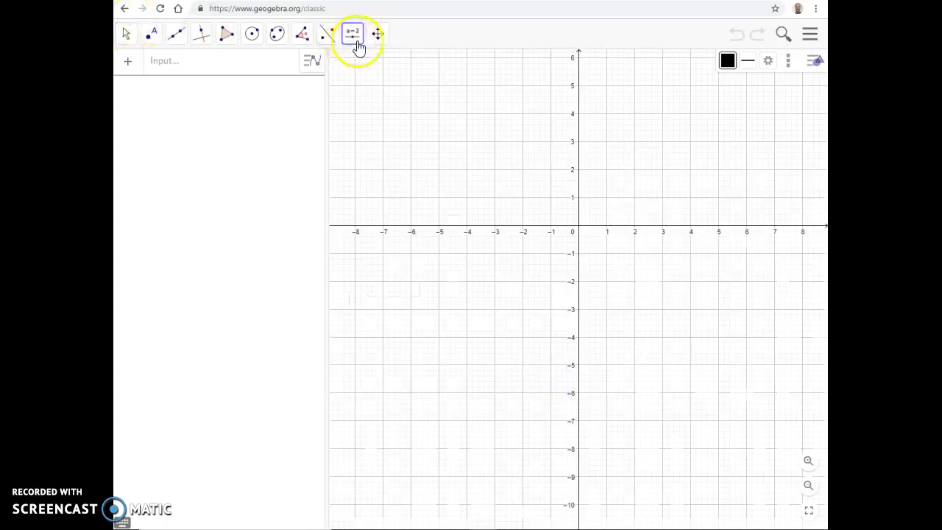
pyautogui.click(617, 139)
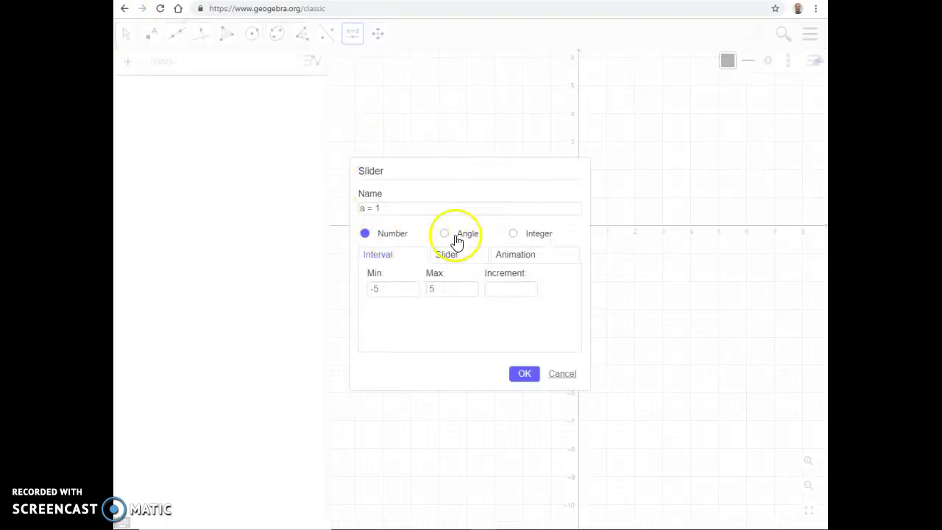
pyautogui.click(562, 374)
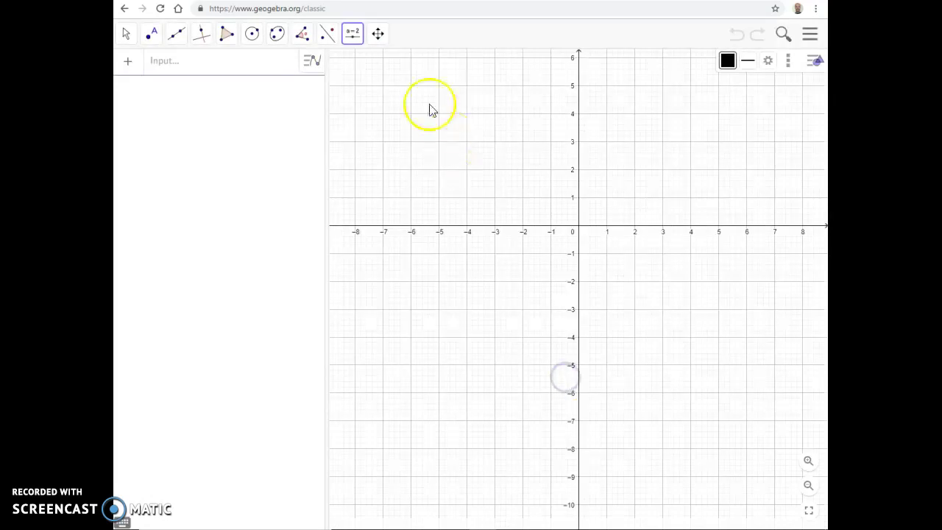
# Shift the coordinate plane about 2 units left and 3 units down with the Move Graphics View tool.
pyautogui.click(378, 38)
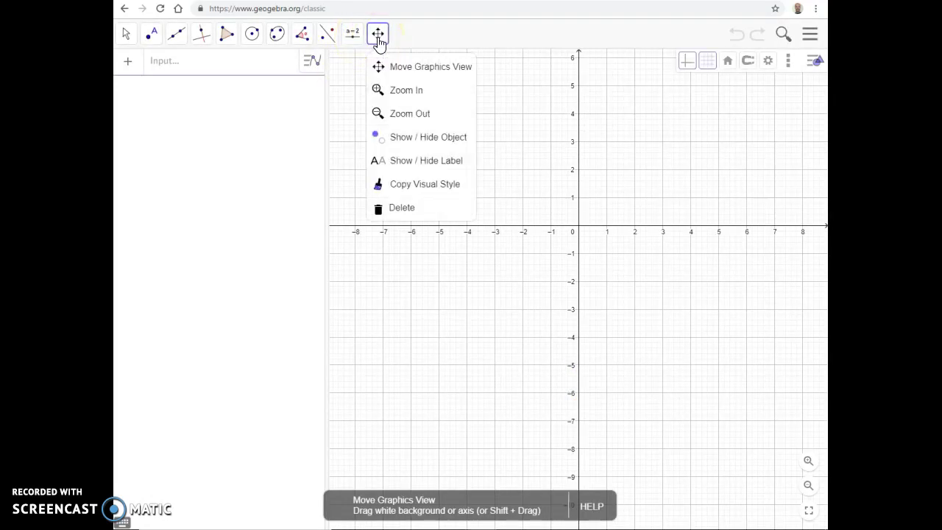
pyautogui.click(403, 69)
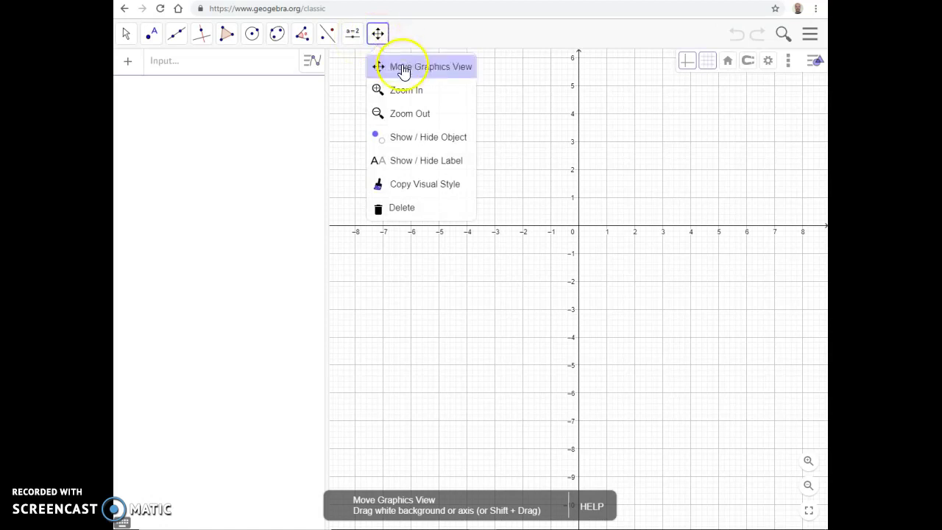
pyautogui.click(522, 67)
pyautogui.moveTo(535, 109); pyautogui.dragTo(478, 188)
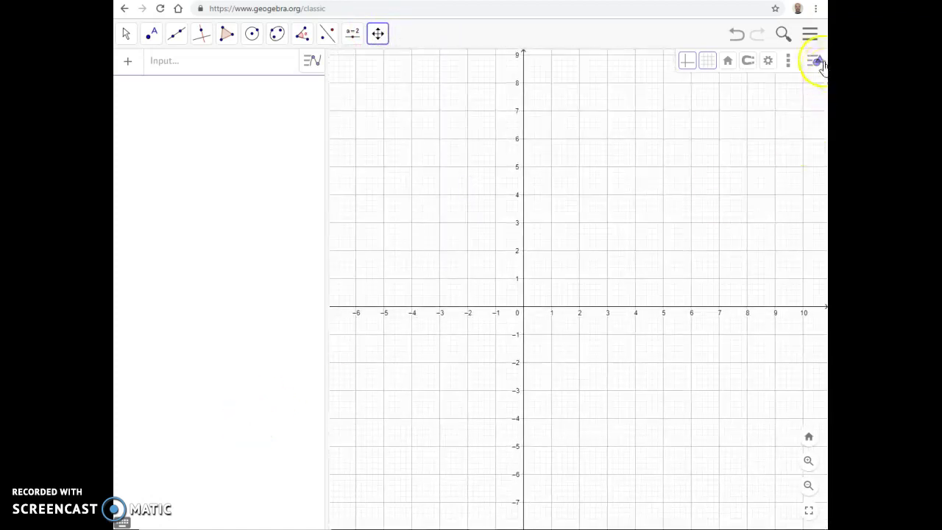
# Download the construction in ggb format as geogebra-export.ggb, continuing without signing in.
pyautogui.click(810, 37)
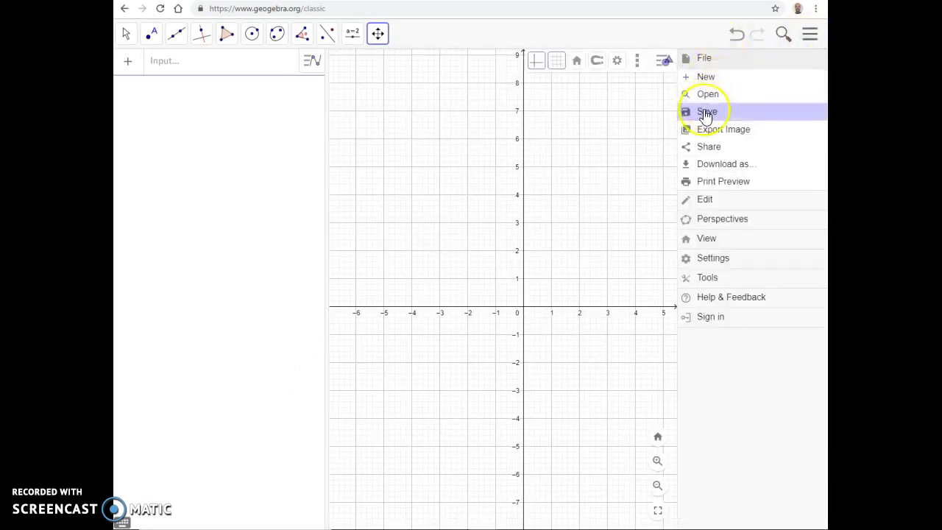
pyautogui.click(710, 168)
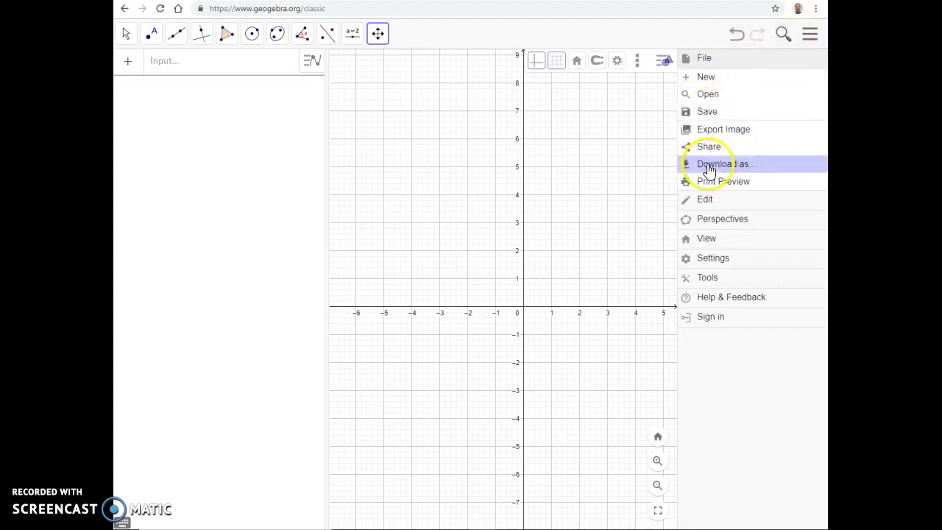
pyautogui.click(709, 169)
pyautogui.click(557, 163)
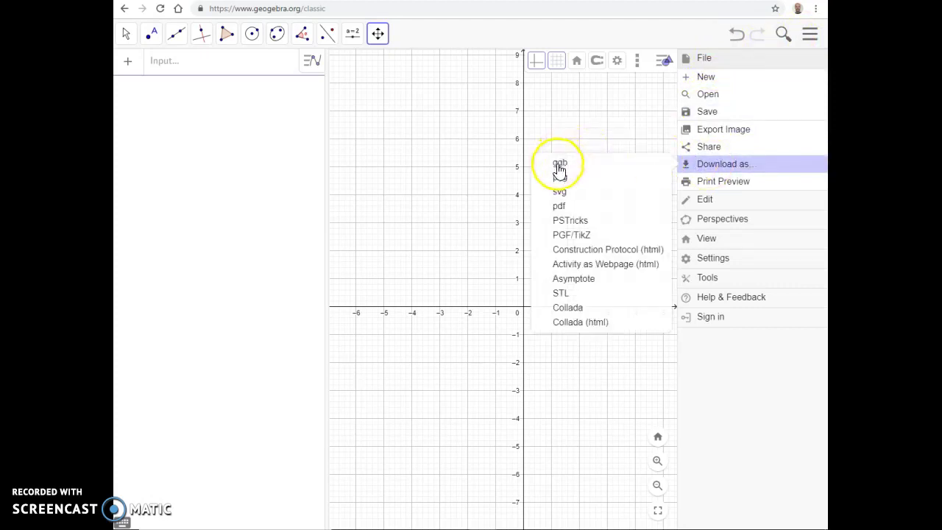
pyautogui.click(561, 168)
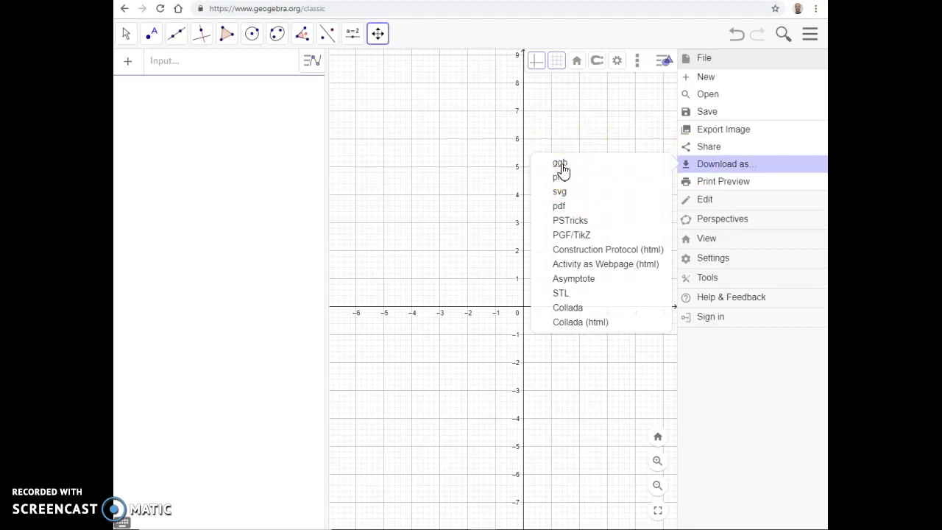
pyautogui.click(807, 114)
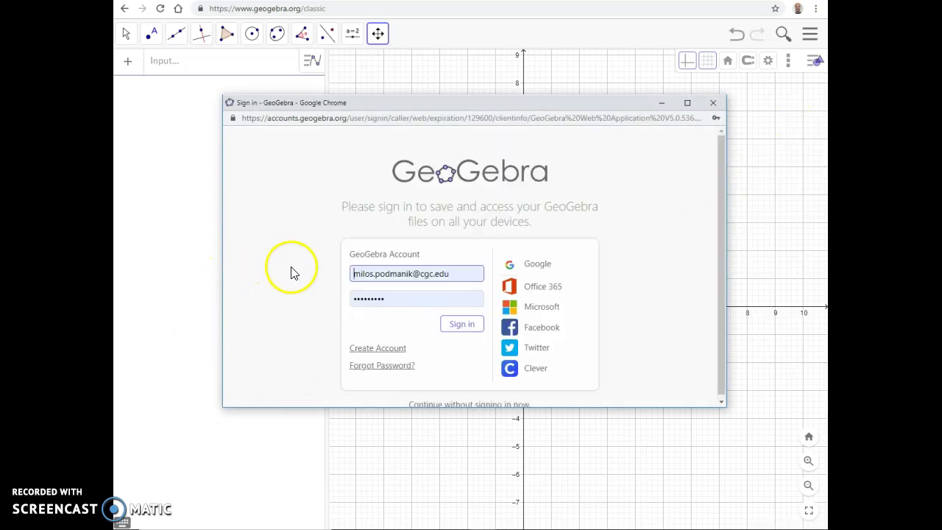
pyautogui.click(444, 405)
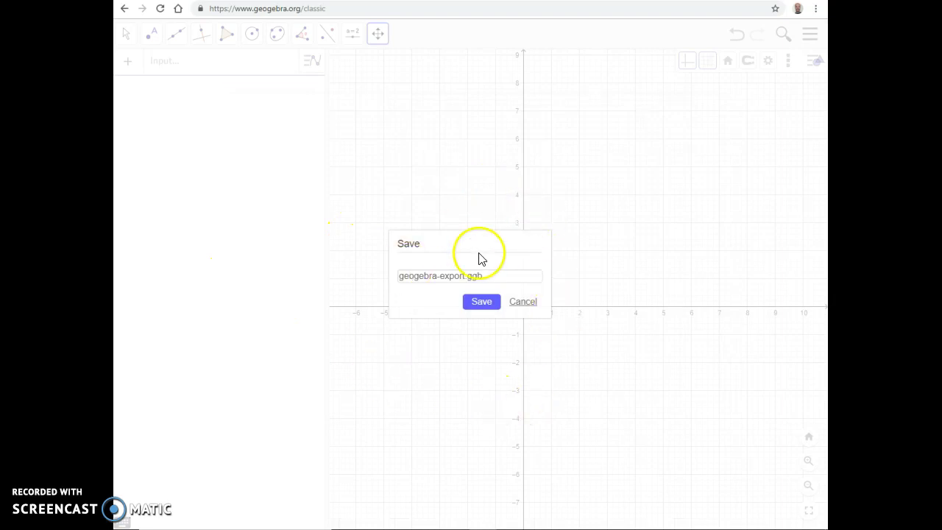
pyautogui.click(480, 302)
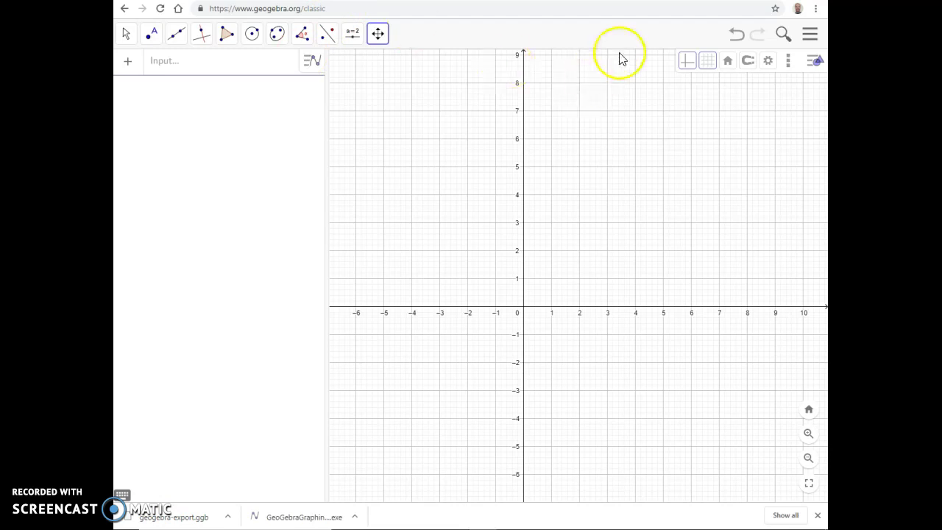
# Display only the CAS view by hiding the Graphics and Algebra views and switching CAS on.
pyautogui.click(811, 35)
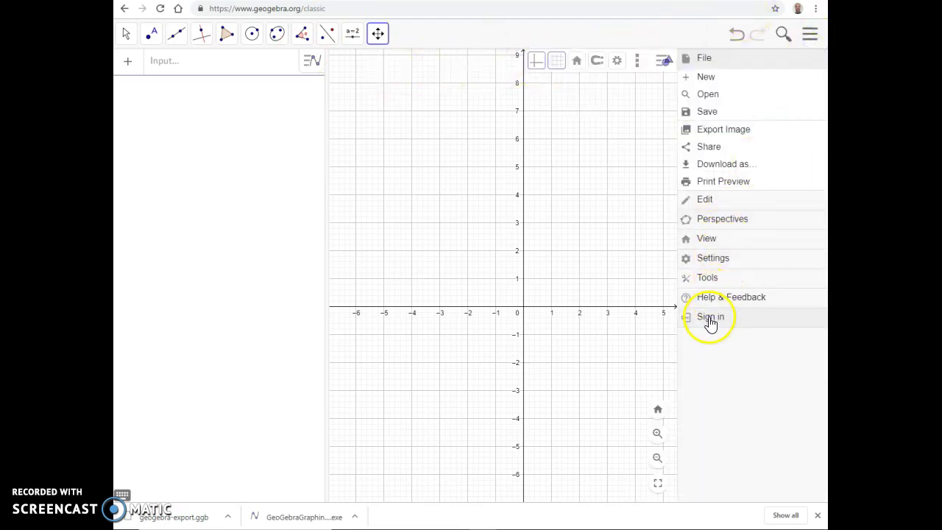
pyautogui.click(719, 238)
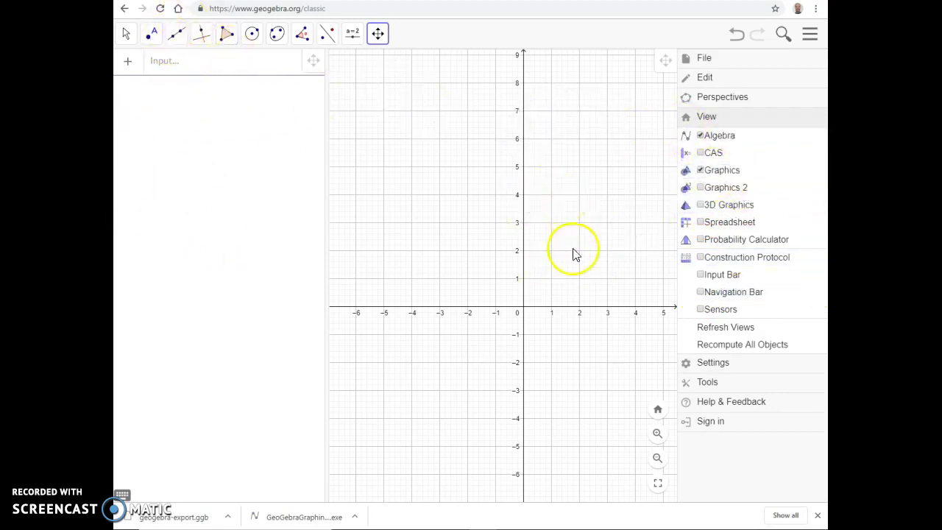
pyautogui.click(702, 171)
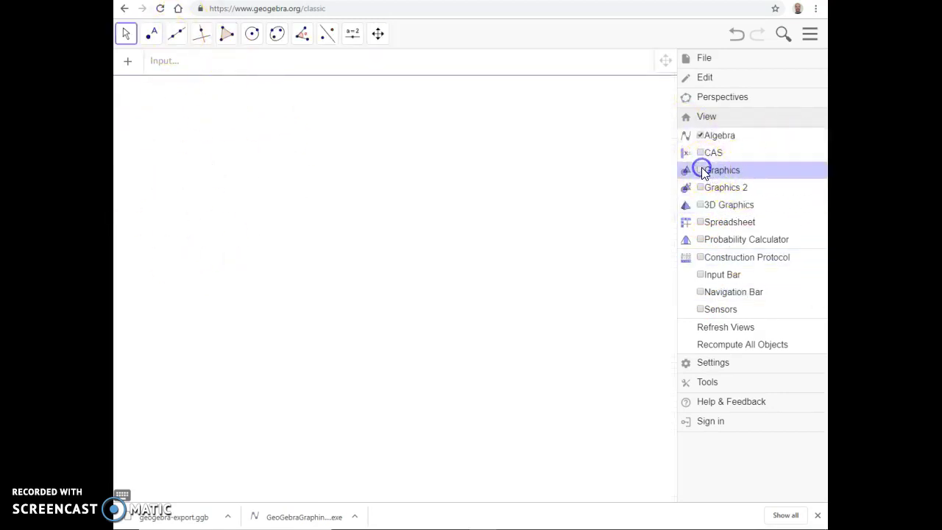
pyautogui.click(702, 137)
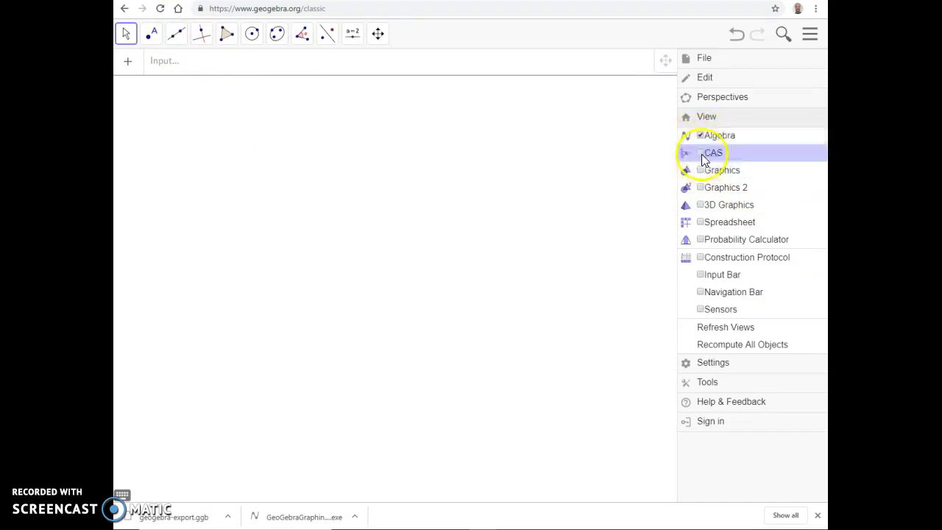
pyautogui.click(701, 152)
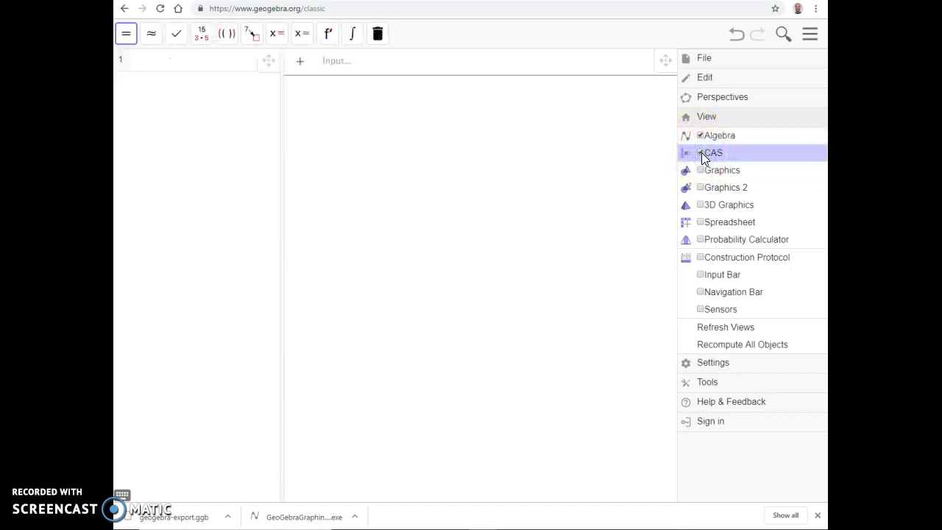
pyautogui.click(702, 139)
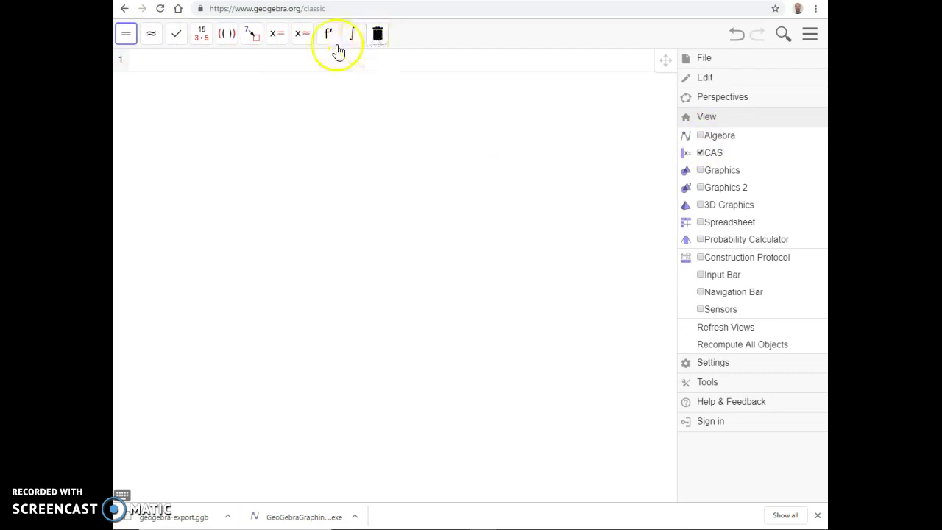
# Bring back the Algebra and Graphics views and hide the CAS view.
pyautogui.click(703, 153)
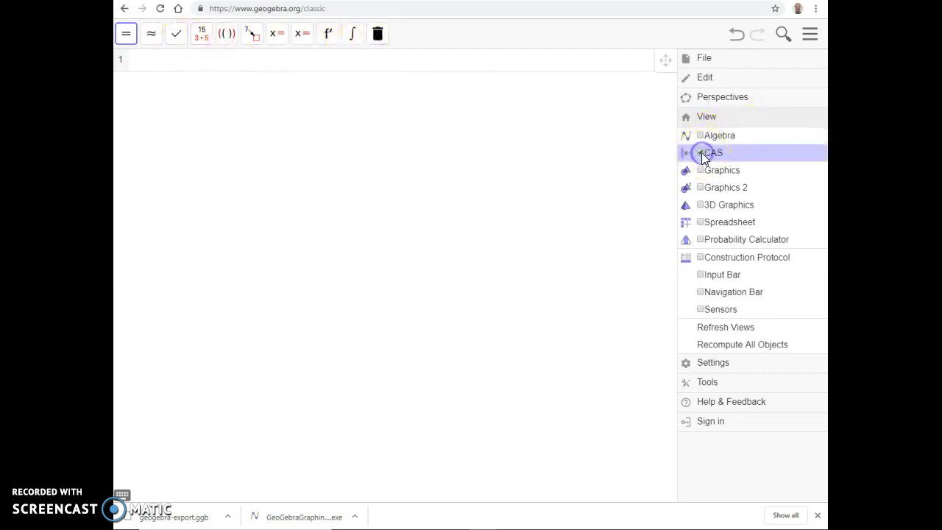
pyautogui.click(702, 139)
pyautogui.click(700, 170)
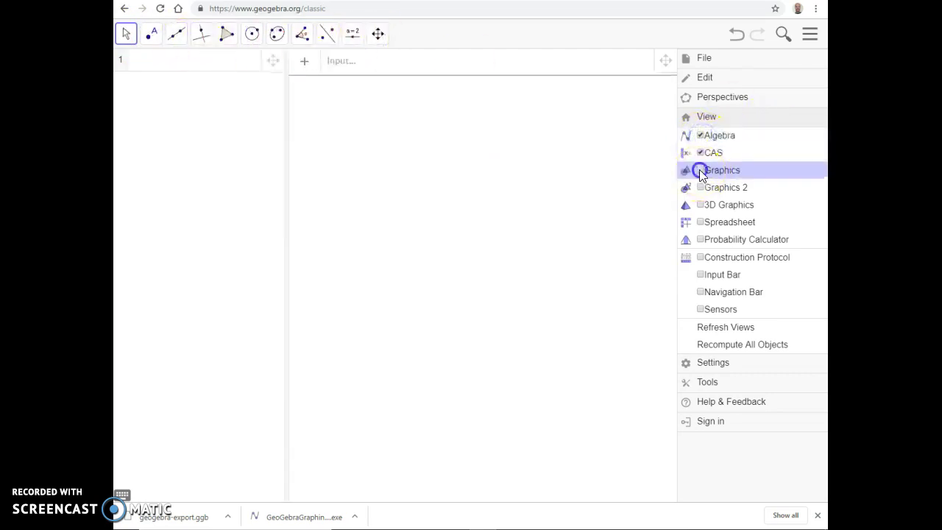
pyautogui.click(701, 153)
# Show and hide the Graphics 2, 3D Graphics, Spreadsheet and Probability Calculator views one after another, leaving only Algebra and Graphics displayed.
pyautogui.click(703, 188)
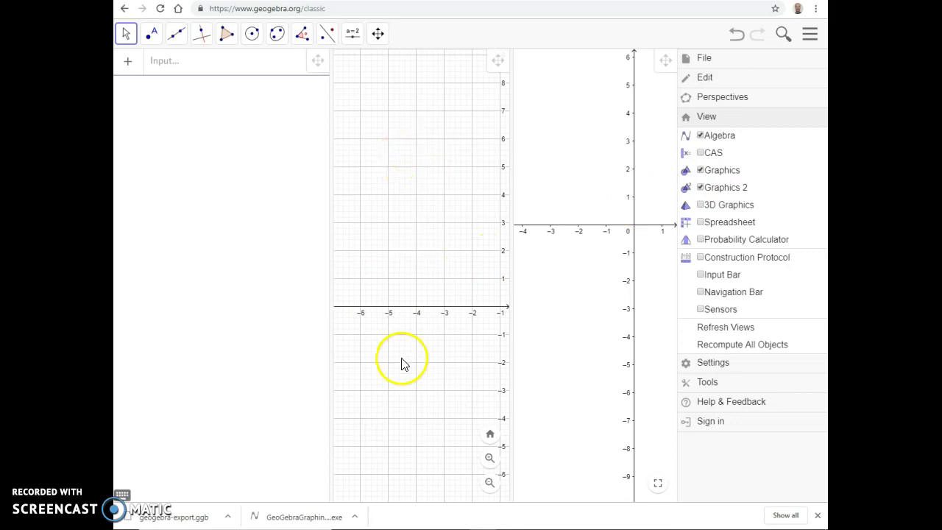
pyautogui.click(700, 187)
pyautogui.click(700, 206)
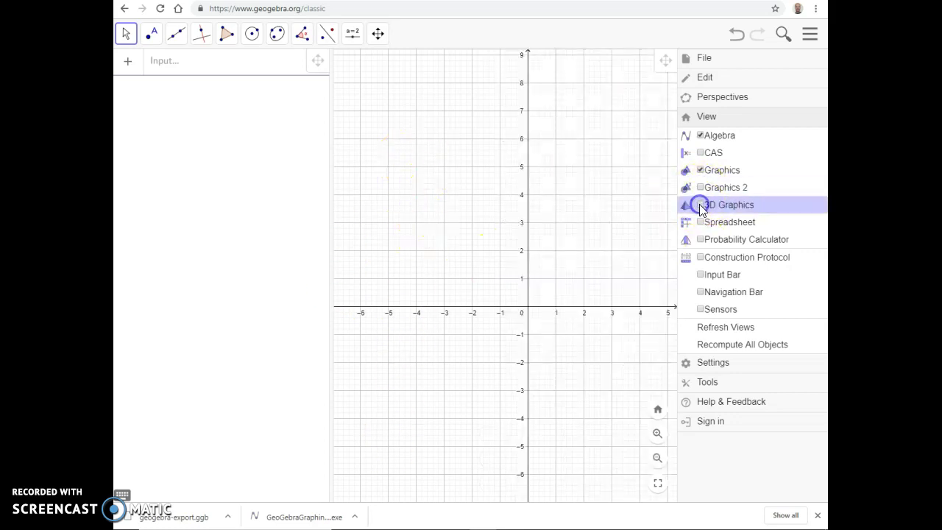
pyautogui.click(700, 206)
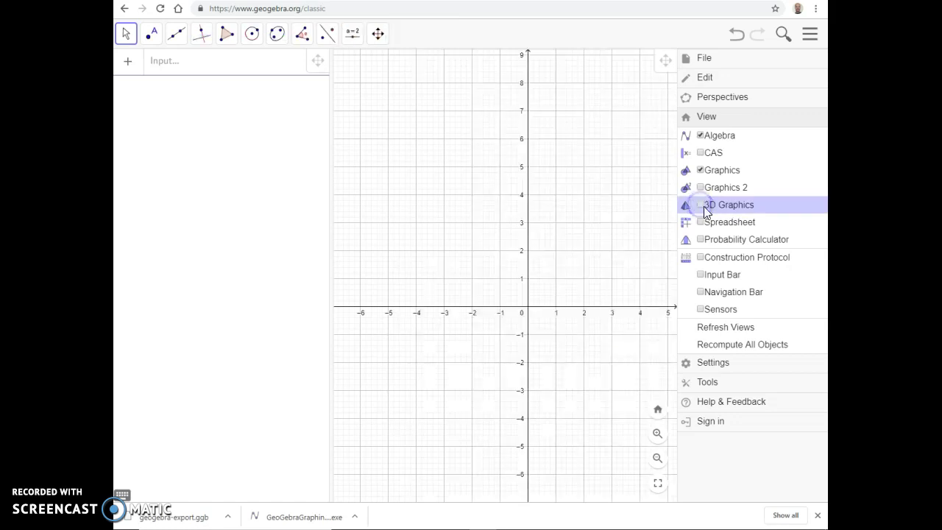
pyautogui.click(701, 222)
pyautogui.click(700, 221)
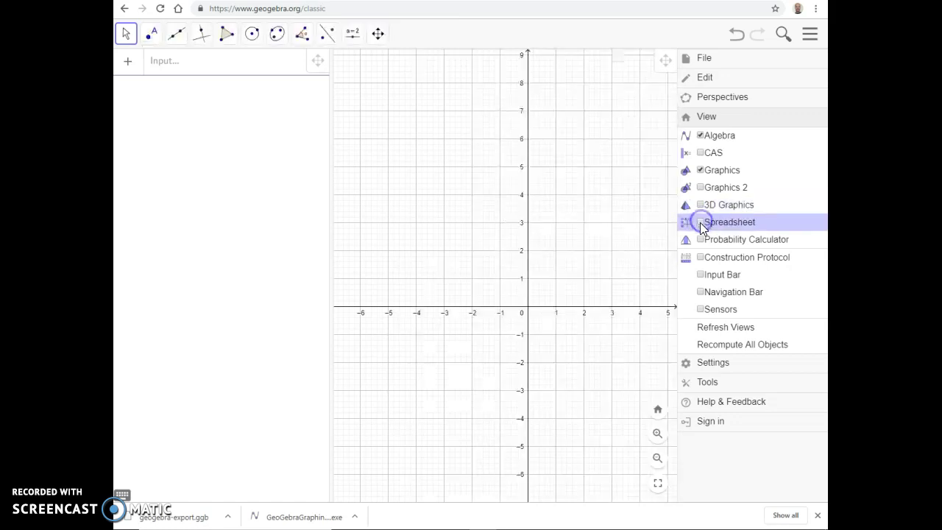
pyautogui.click(700, 240)
pyautogui.click(699, 240)
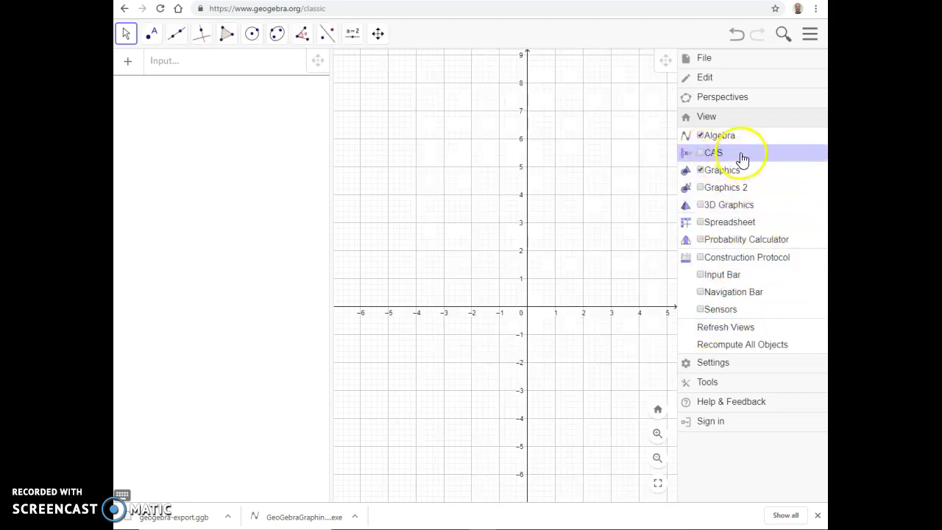
pyautogui.click(530, 191)
# Define the function f(x) = 3x in the Algebra view.
pyautogui.click(210, 63)
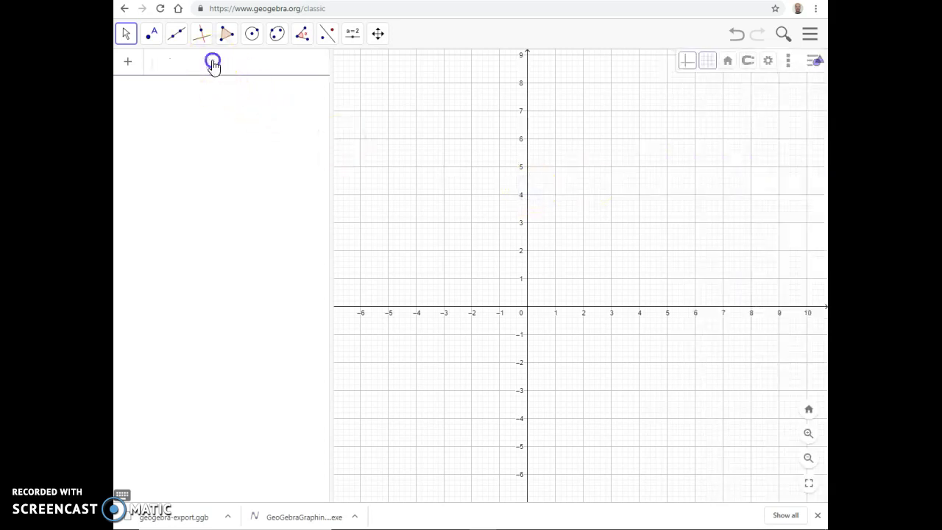
pyautogui.write('f(x) = 3x')
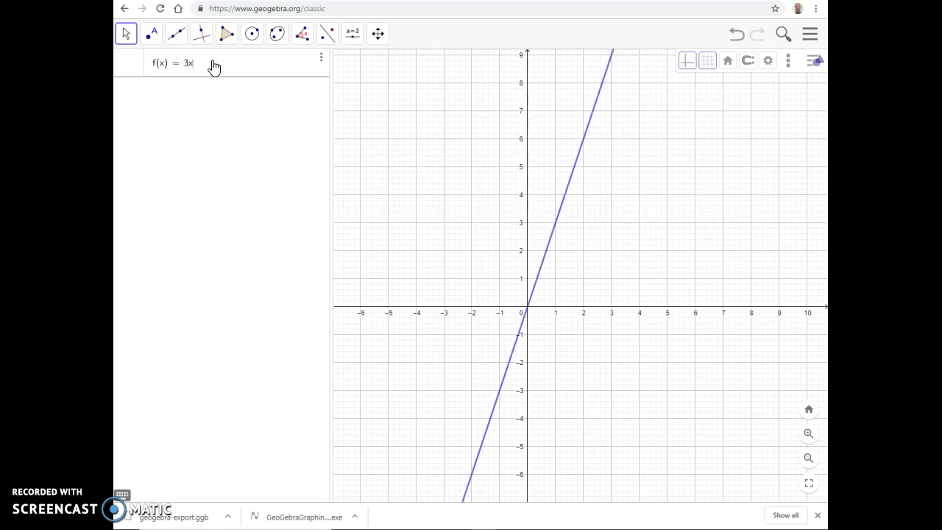
pyautogui.press('Return')
# Try to create a point on the function with the command Point((3, f(3))), and clear the entry.
pyautogui.click(228, 128)
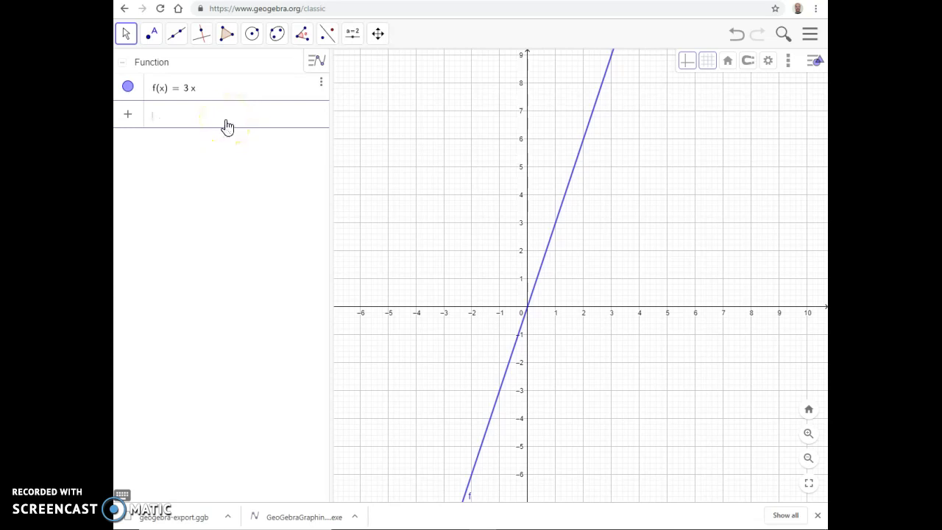
pyautogui.write('poi')
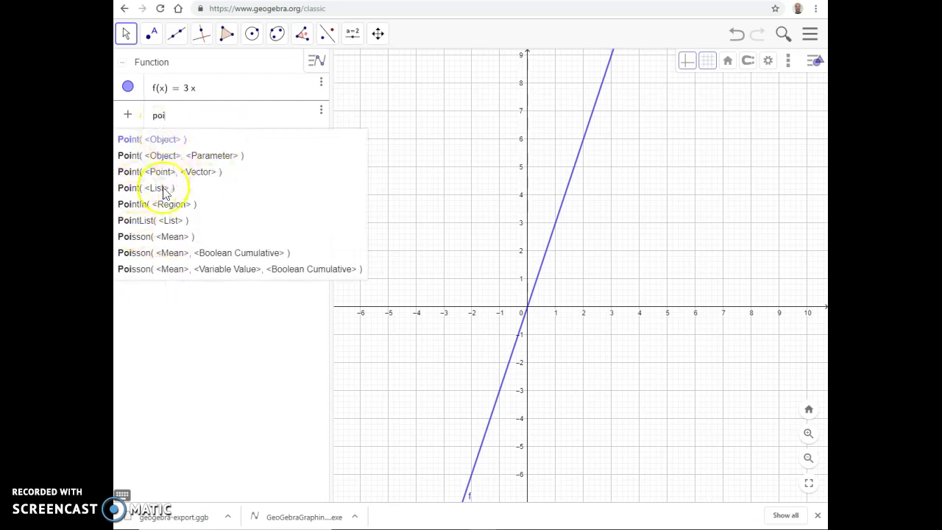
pyautogui.click(127, 142)
pyautogui.click(168, 89)
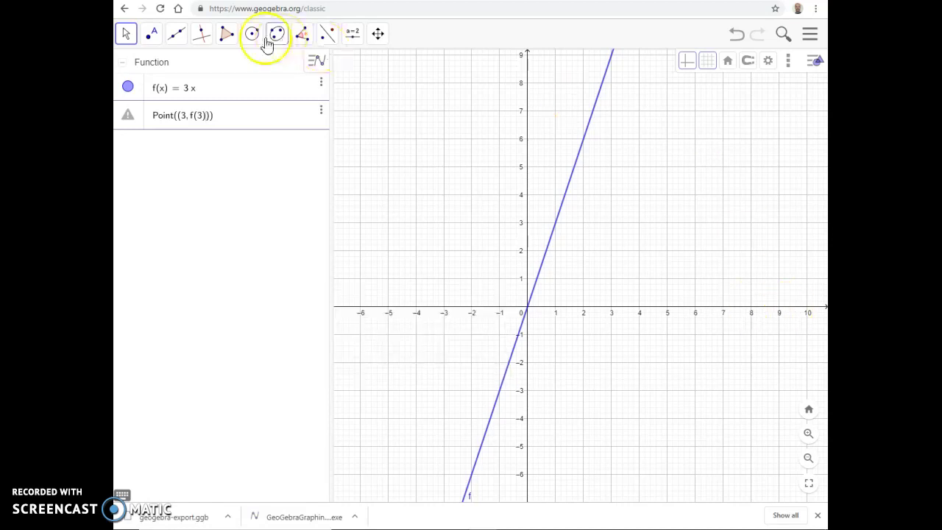
pyautogui.click(214, 116)
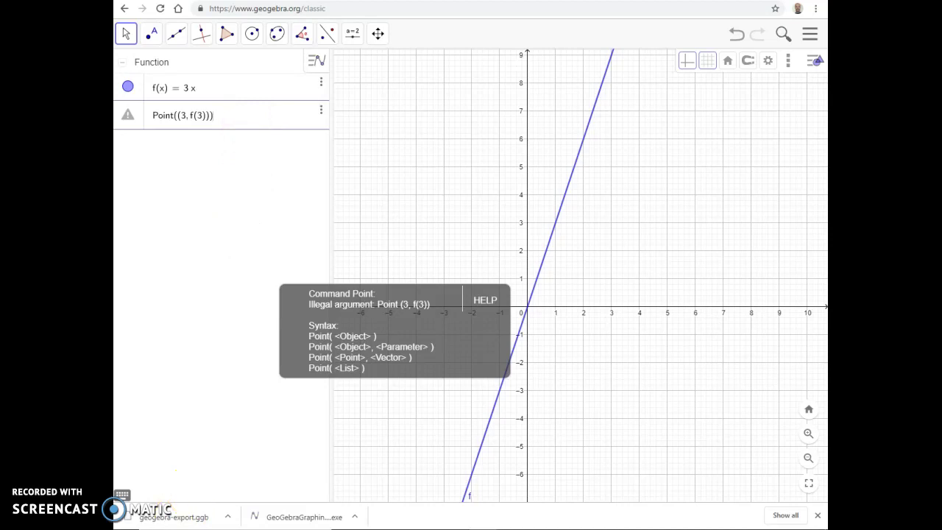
pyautogui.click(252, 118)
# Plot a point on the function's graph by entering the coordinates (3, f(3)).
pyautogui.click(229, 122)
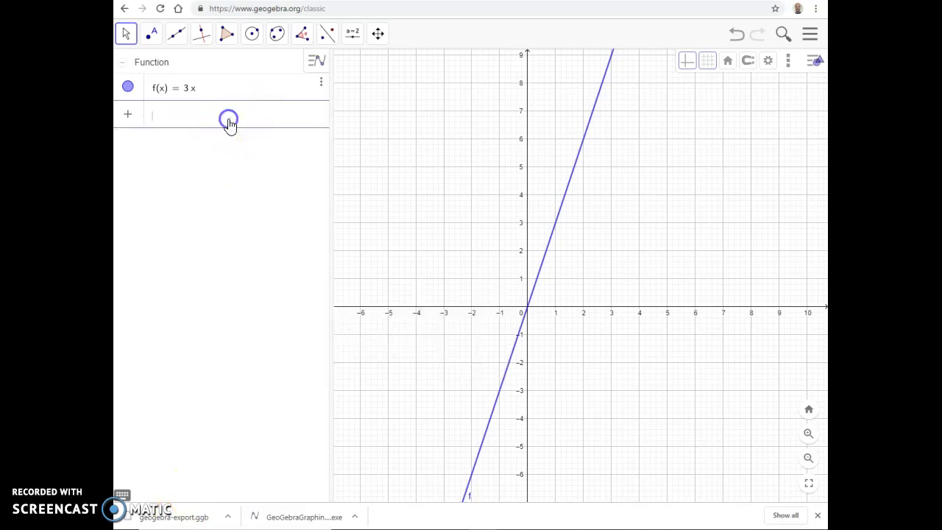
pyautogui.write('(')
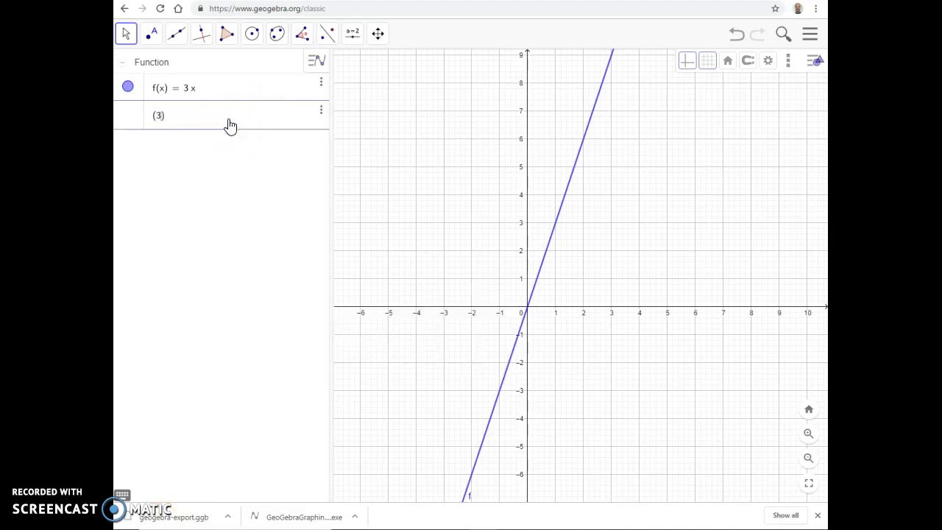
pyautogui.write('3, f(3')
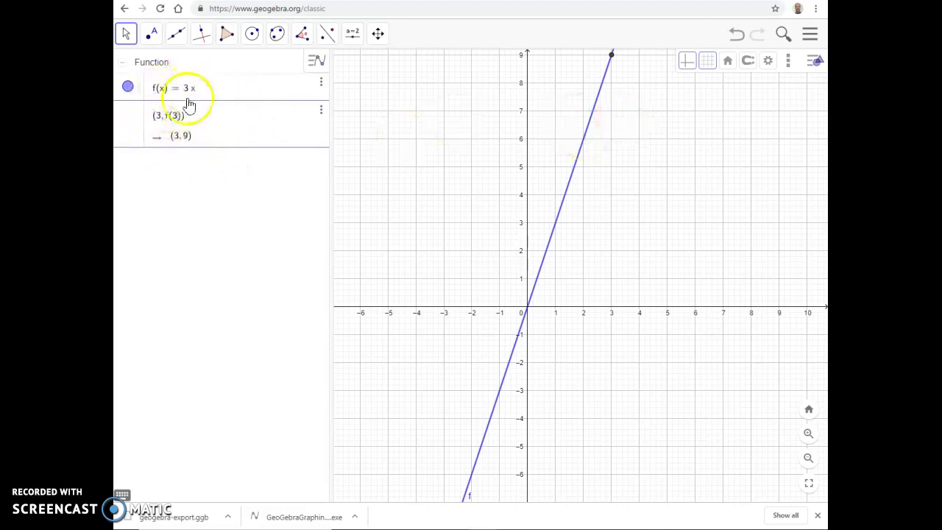
pyautogui.moveTo(595, 116); pyautogui.dragTo(530, 168)
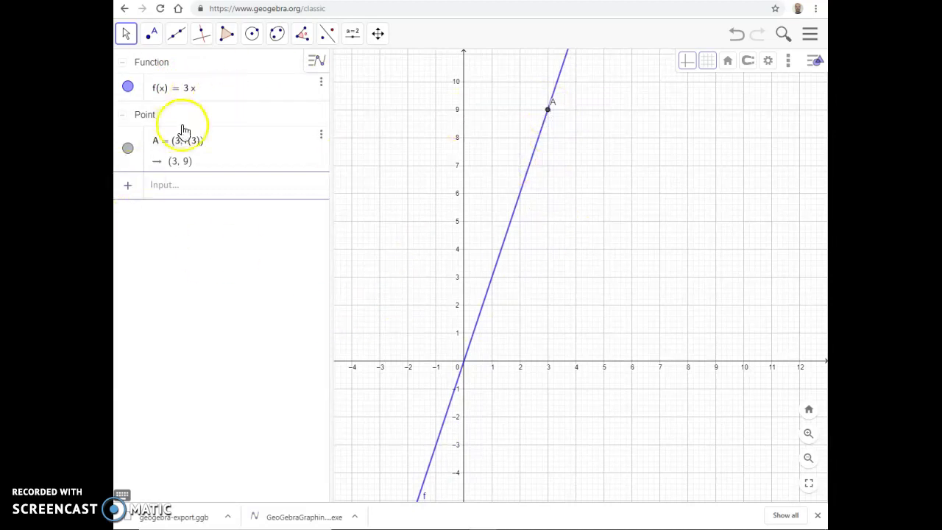
# Hide the label of function f in the graph.
pyautogui.click(163, 89)
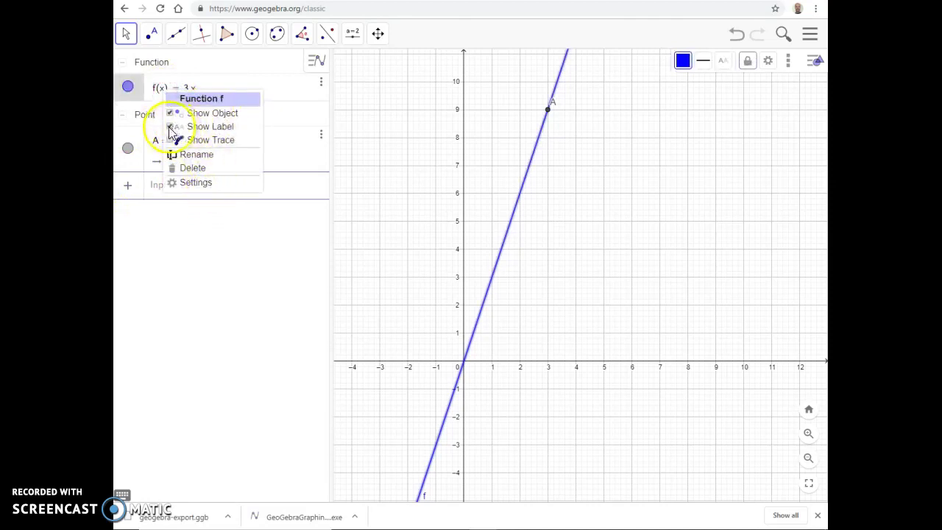
pyautogui.click(169, 129)
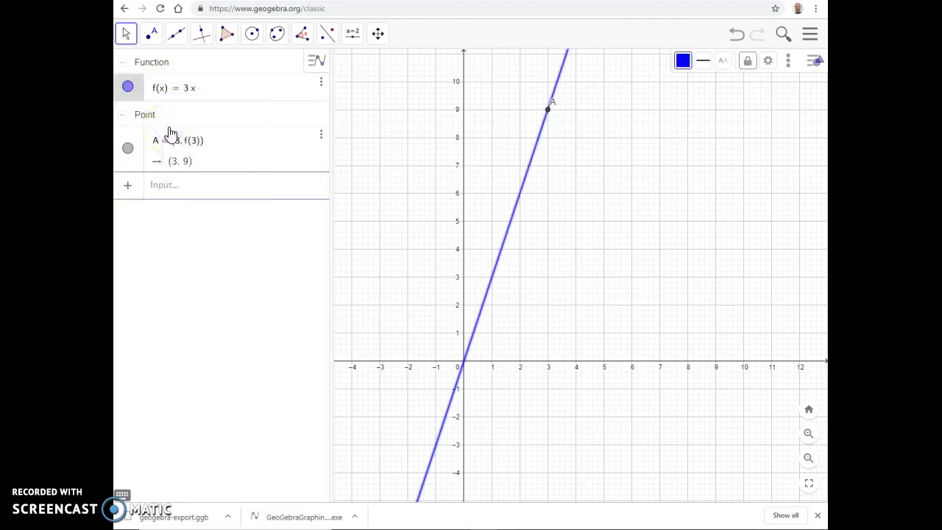
pyautogui.moveTo(395, 343); pyautogui.dragTo(433, 296)
# Toggle the visibility of function f off and on, leaving its line shown.
pyautogui.rightClick(169, 95)
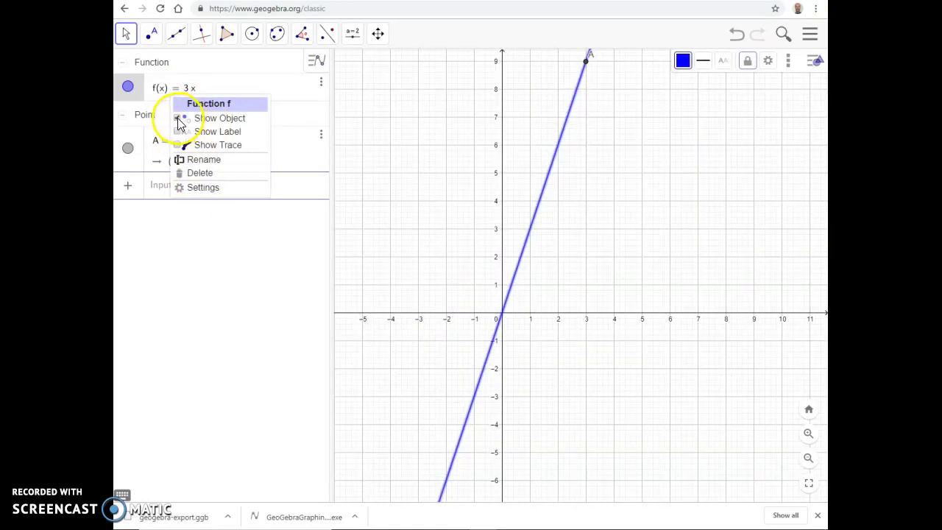
pyautogui.click(179, 119)
pyautogui.click(128, 87)
pyautogui.click(128, 89)
pyautogui.click(128, 88)
# Open the settings of function f and switch on its label with the Value style.
pyautogui.rightClick(194, 89)
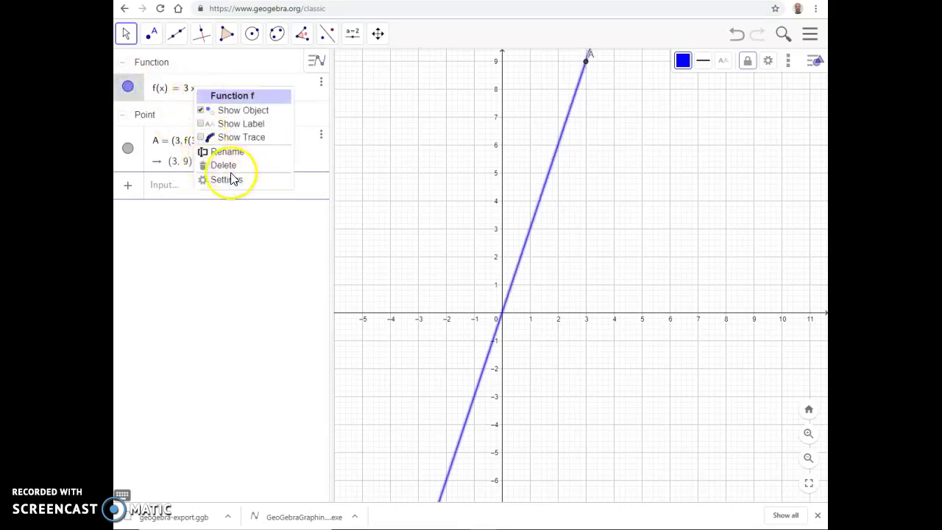
pyautogui.click(226, 181)
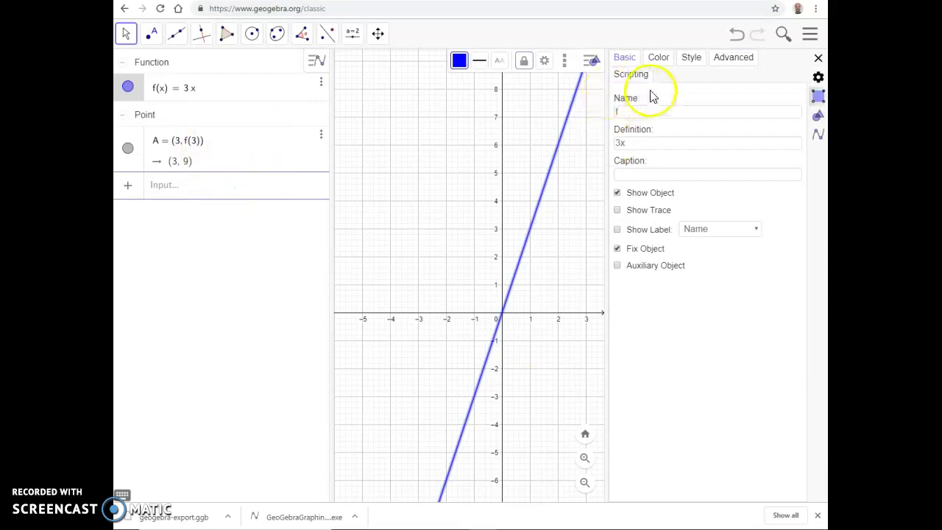
pyautogui.click(625, 59)
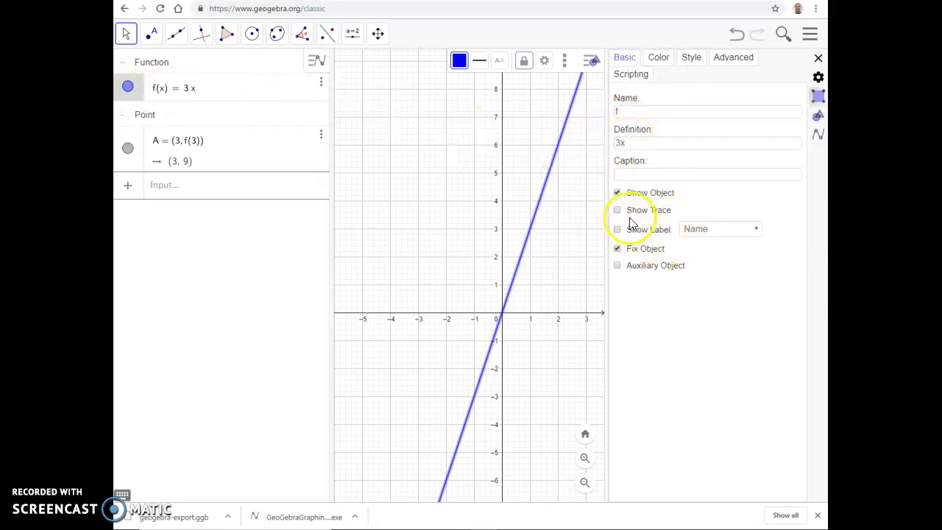
pyautogui.click(728, 229)
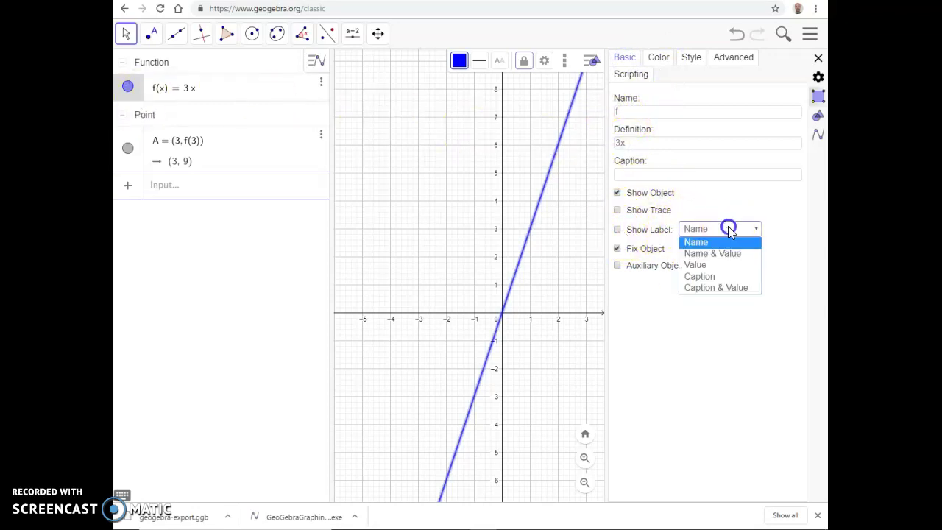
pyautogui.click(618, 230)
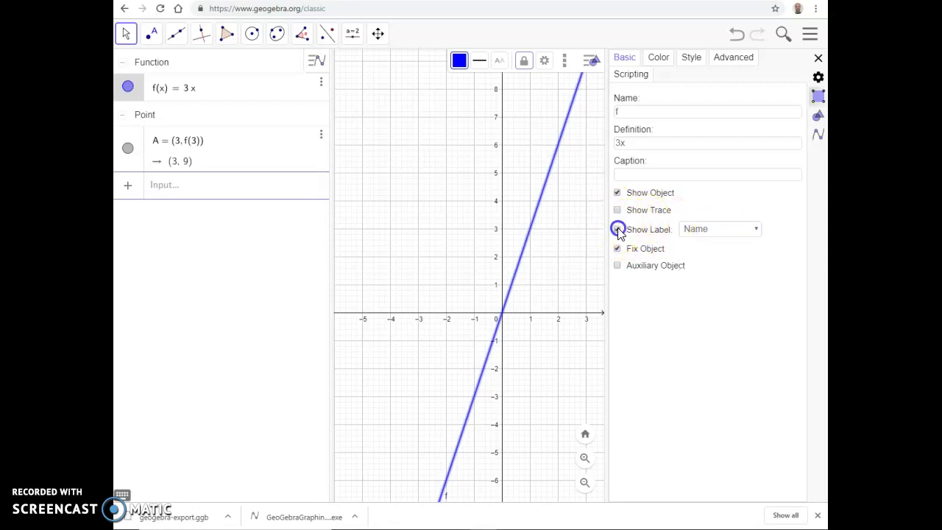
pyautogui.click(683, 228)
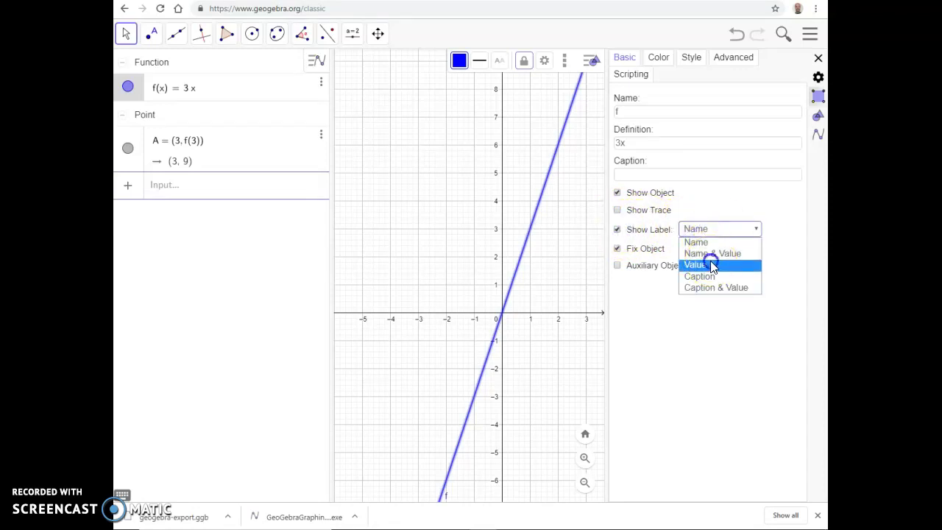
pyautogui.click(711, 264)
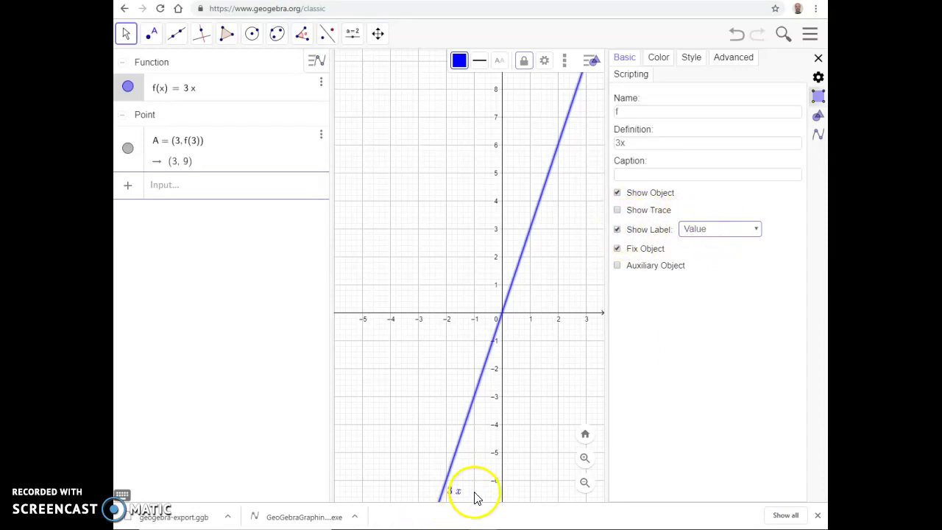
# Try the Name and Name & Value label styles for function f and settle on Caption.
pyautogui.click(736, 229)
pyautogui.click(727, 242)
pyautogui.click(747, 230)
pyautogui.click(729, 253)
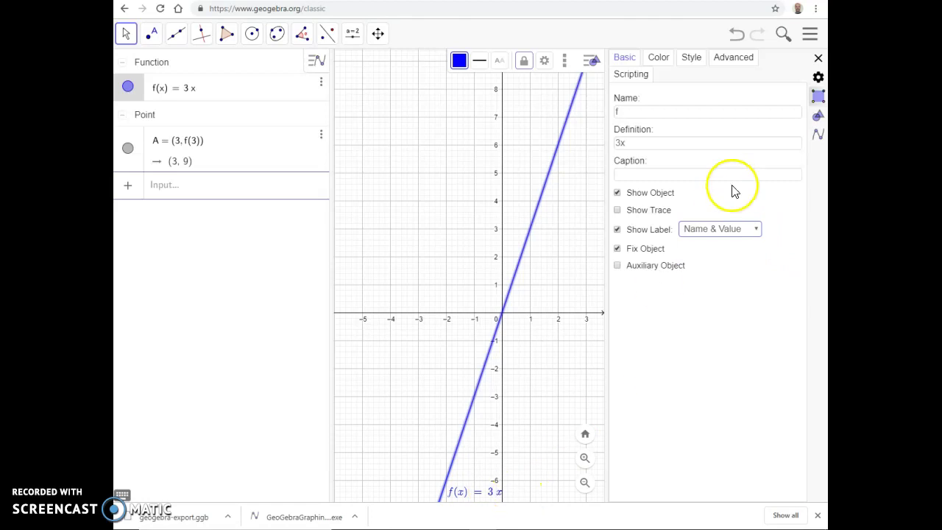
pyautogui.click(723, 230)
pyautogui.click(709, 276)
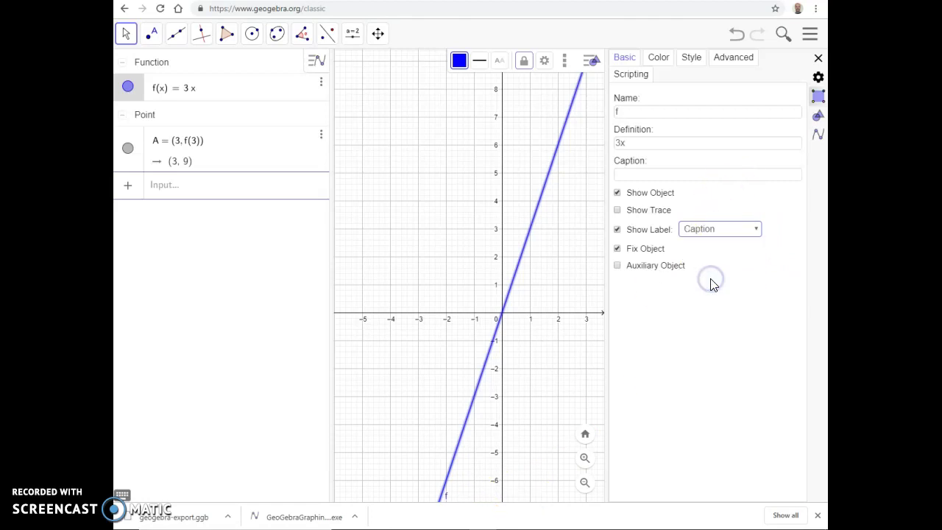
# Give function f the caption My Function so that it serves as the label in the graph.
pyautogui.click(645, 177)
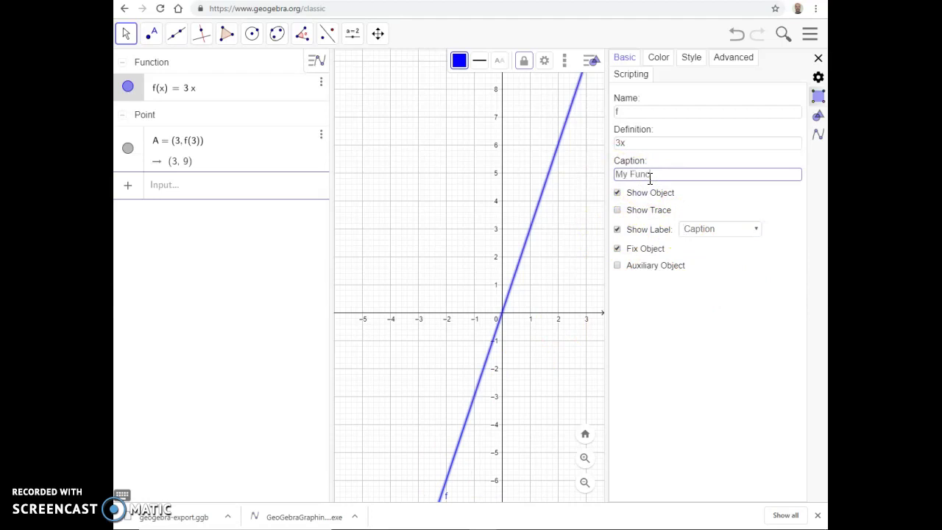
pyautogui.press('Return')
pyautogui.click(676, 176)
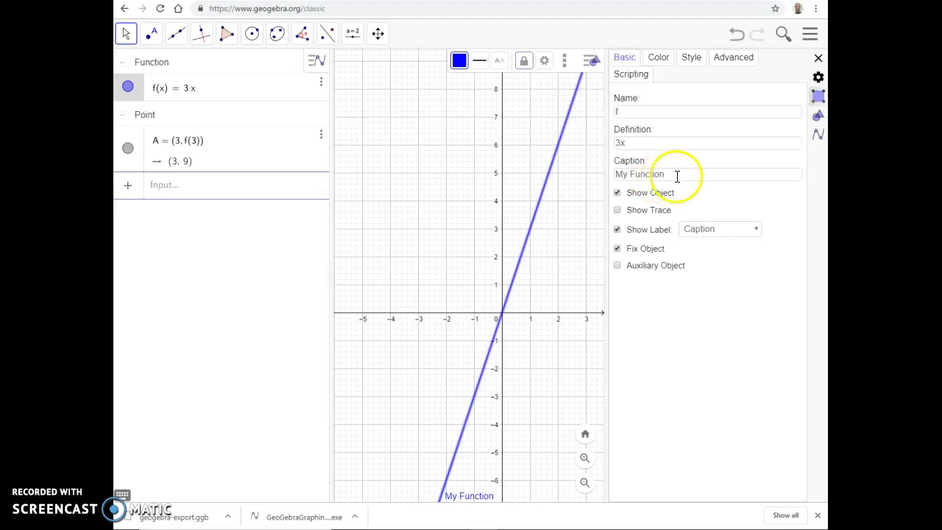
pyautogui.click(690, 142)
pyautogui.click(690, 174)
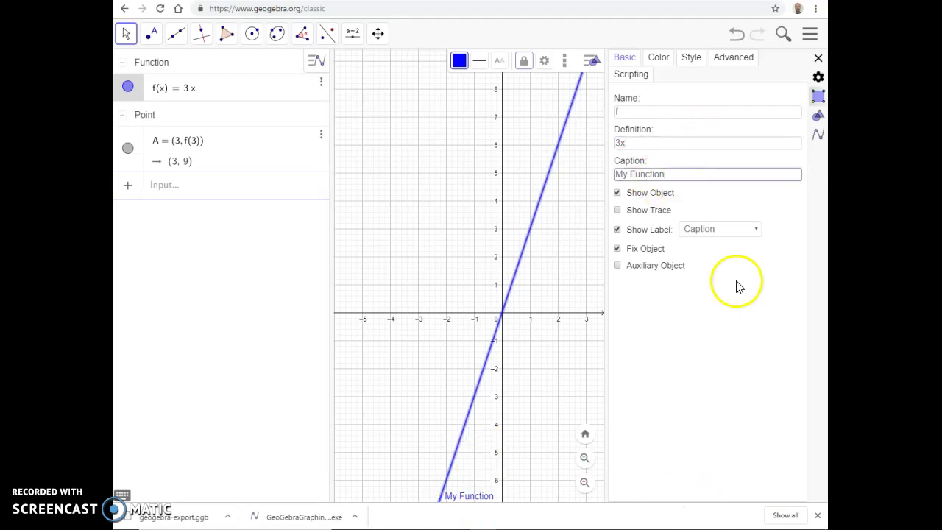
# Dismiss the browser's downloads bar and reposition the My Function label beside the line, keeping point A in view.
pyautogui.click(818, 516)
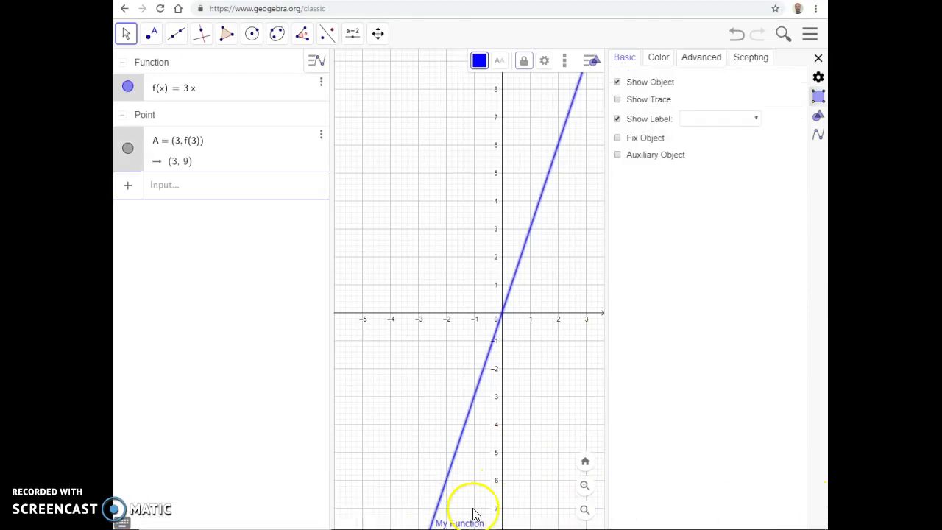
pyautogui.moveTo(520, 458); pyautogui.dragTo(490, 438)
pyautogui.moveTo(447, 524); pyautogui.dragTo(377, 357)
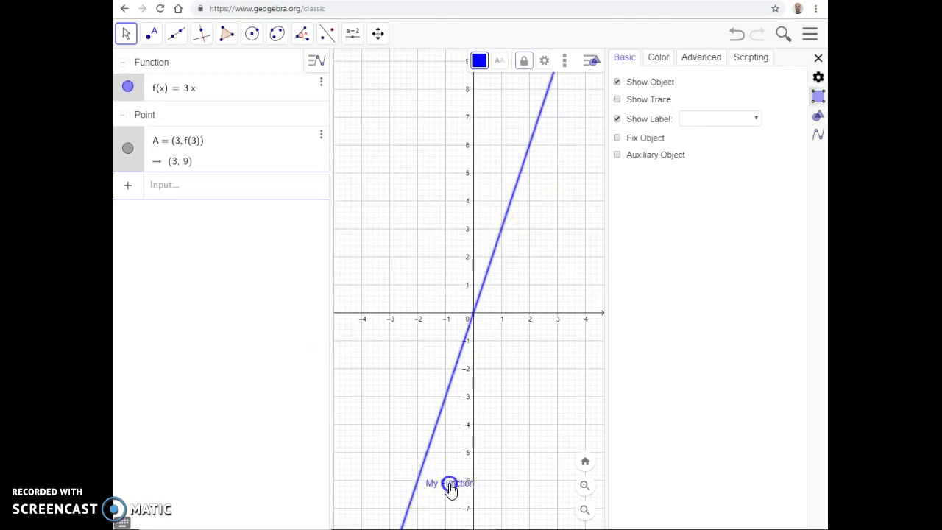
pyautogui.moveTo(417, 471); pyautogui.dragTo(464, 450)
pyautogui.moveTo(532, 435); pyautogui.dragTo(471, 486)
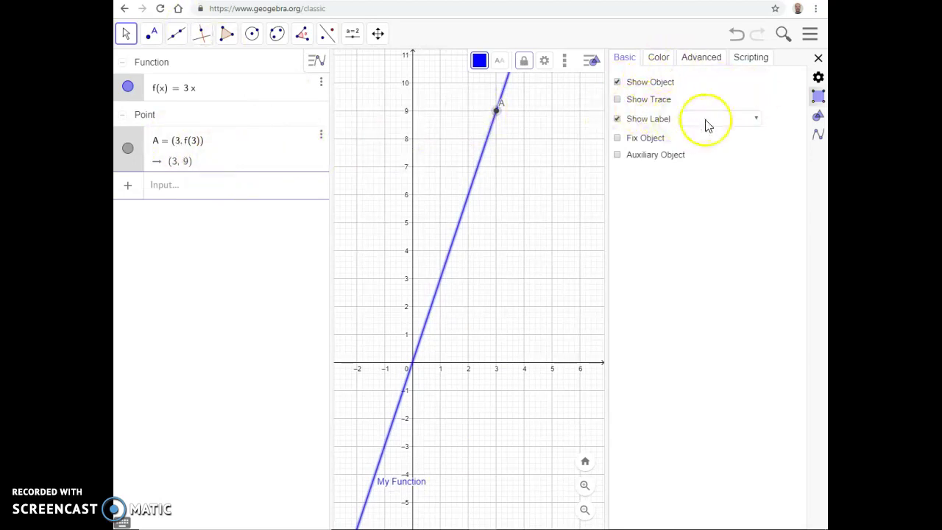
# Toggle Fix Object, shift the unlocked line to f(x) = 3(x + 0.42) − 1.08, and fix the objects again.
pyautogui.click(617, 138)
pyautogui.moveTo(506, 224); pyautogui.dragTo(590, 197)
pyautogui.click(618, 139)
pyautogui.click(616, 140)
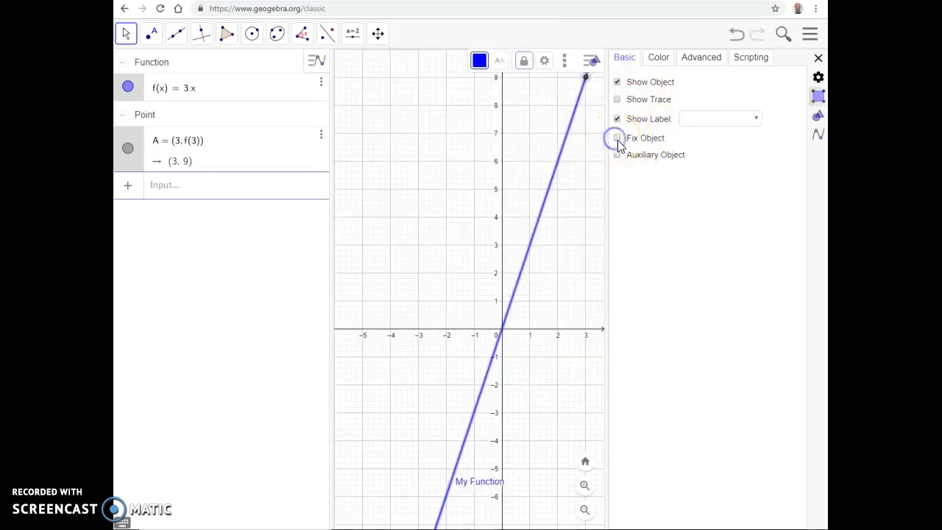
pyautogui.moveTo(562, 157); pyautogui.dragTo(567, 166)
pyautogui.moveTo(559, 161); pyautogui.dragTo(550, 179)
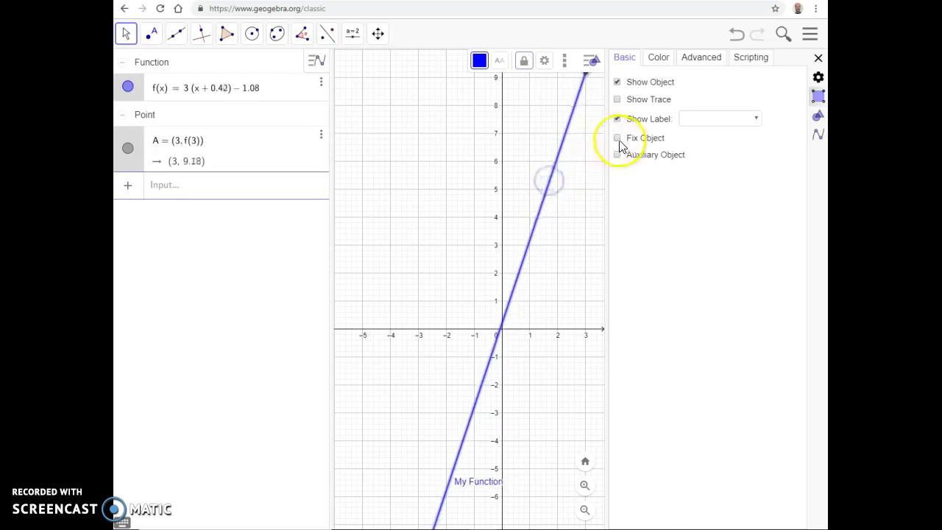
pyautogui.click(553, 175)
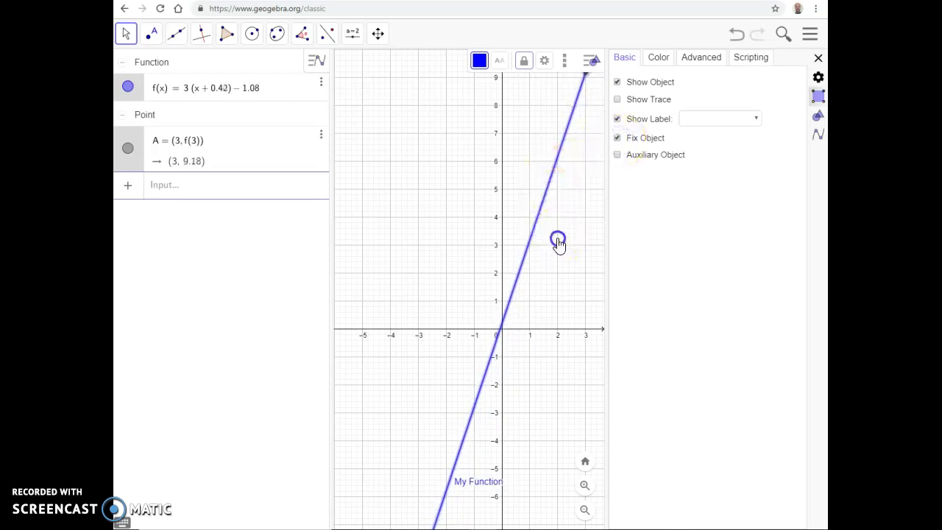
# Try red, light blue, green and other colours for function f and point A, settling on yellow-green #CCFF66.
pyautogui.click(658, 59)
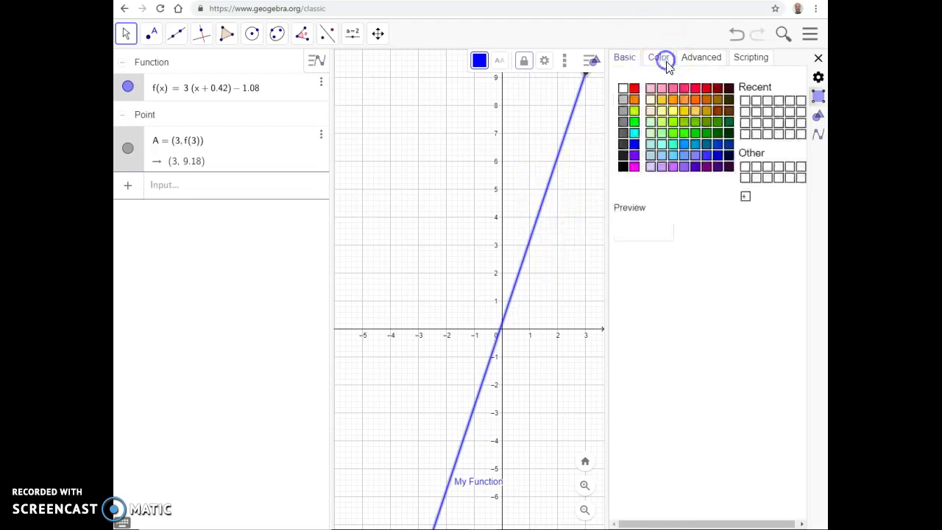
pyautogui.click(633, 89)
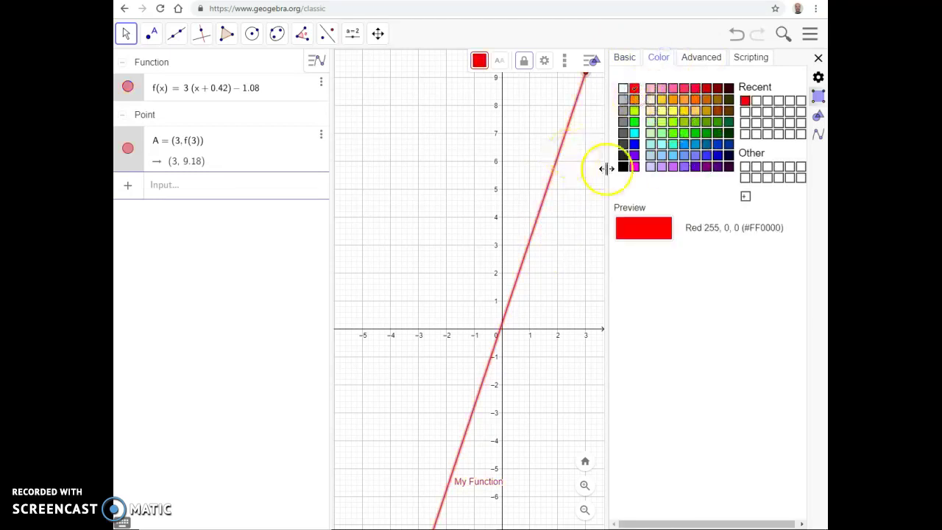
pyautogui.click(651, 133)
pyautogui.click(672, 133)
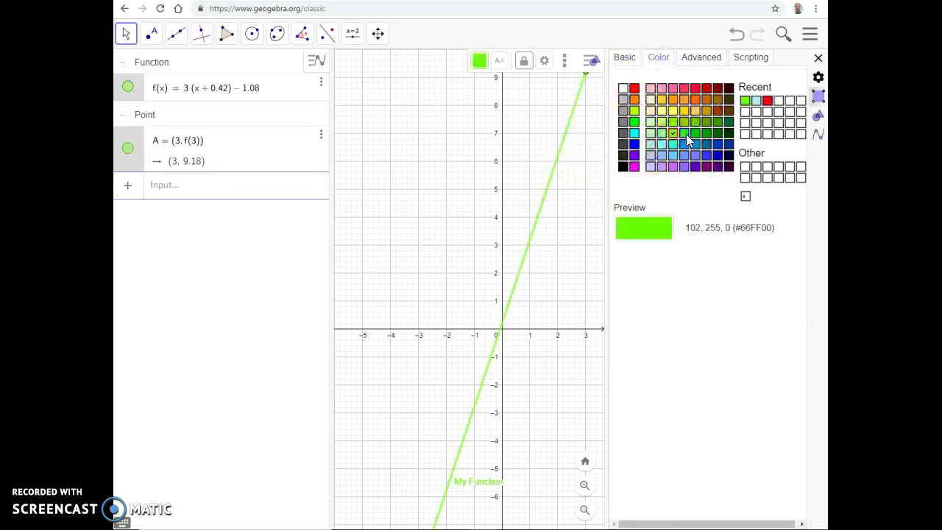
pyautogui.click(745, 166)
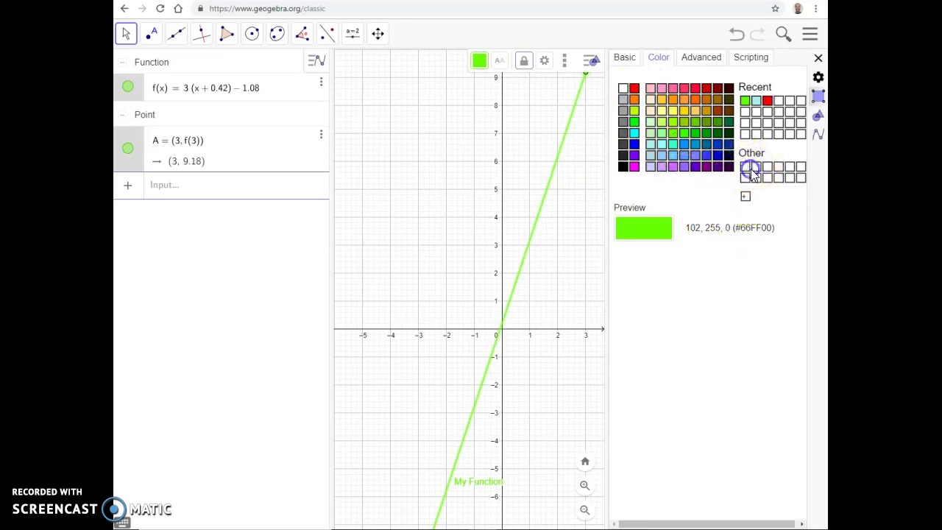
pyautogui.click(756, 99)
pyautogui.click(684, 133)
pyautogui.click(701, 120)
pyautogui.click(660, 121)
# Open the advanced settings of the objects and show the Graphics 2 view, widening the settings area.
pyautogui.click(699, 58)
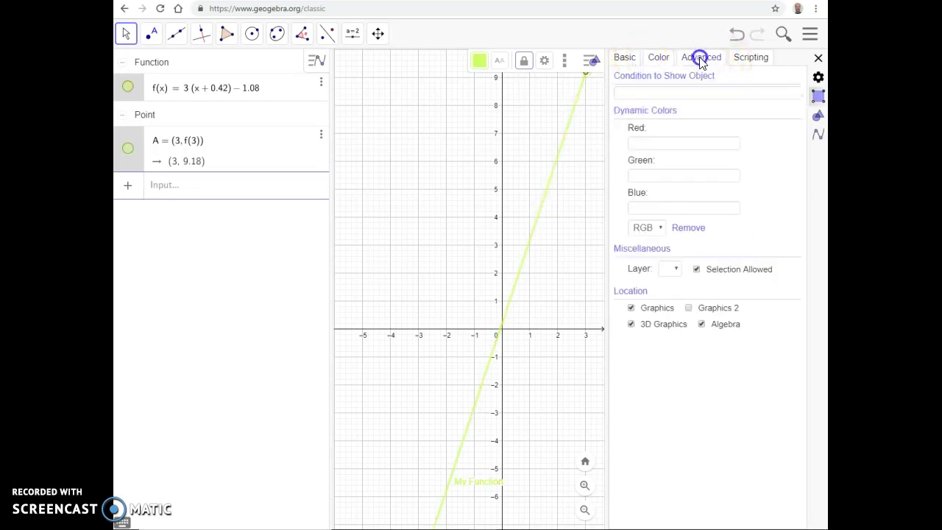
pyautogui.click(617, 310)
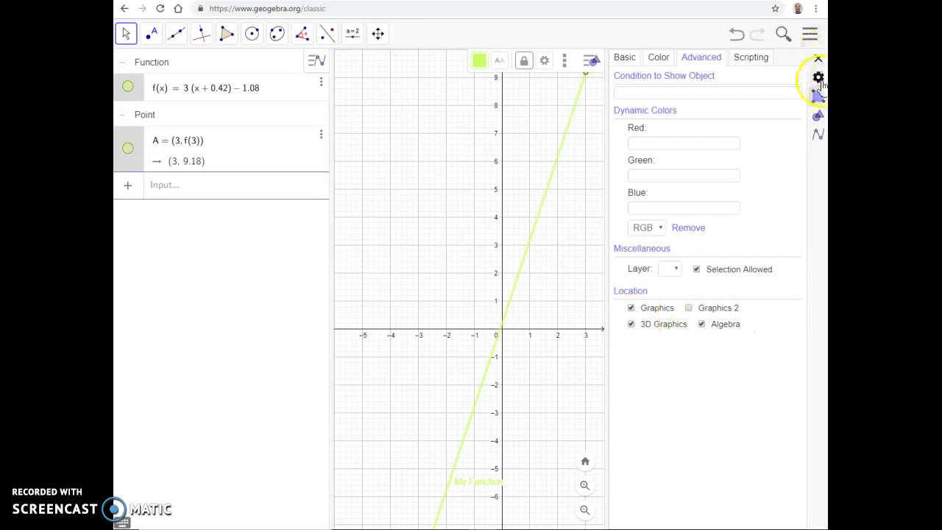
pyautogui.click(811, 35)
pyautogui.click(702, 187)
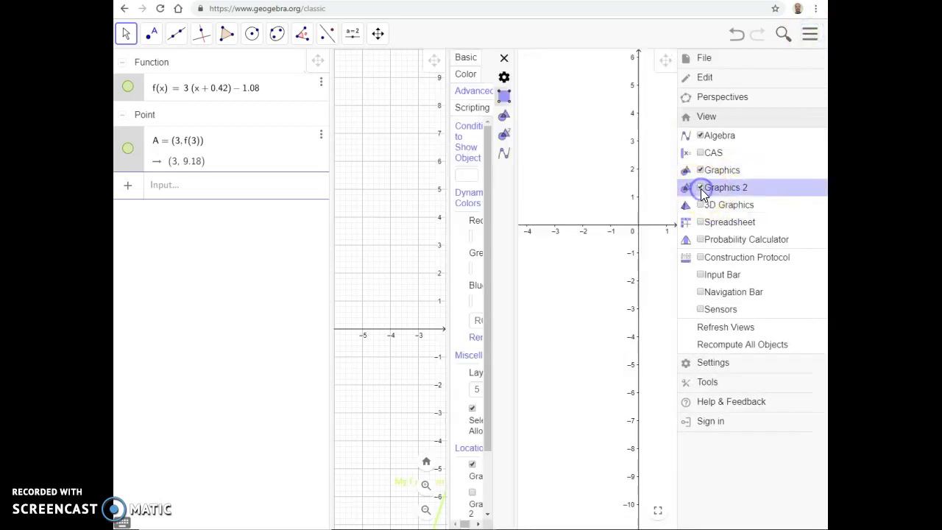
pyautogui.click(587, 255)
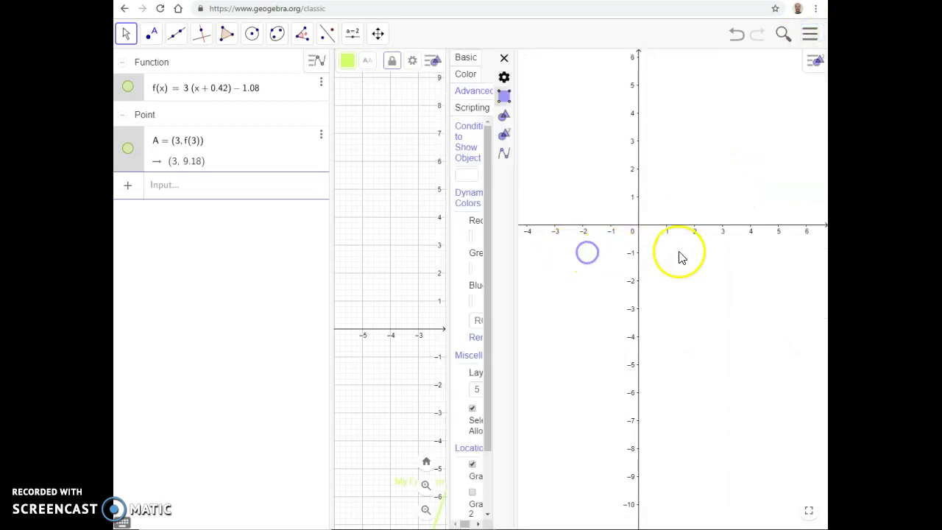
pyautogui.moveTo(671, 199); pyautogui.dragTo(674, 317)
pyautogui.moveTo(508, 310); pyautogui.dragTo(649, 313)
# Toggle the objects' Graphics 2 location, leaving it on, and switch their Algebra location off and back on.
pyautogui.click(529, 322)
pyautogui.click(529, 323)
pyautogui.click(530, 323)
pyautogui.click(529, 323)
pyautogui.click(529, 322)
pyautogui.click(530, 324)
pyautogui.click(530, 324)
pyautogui.click(544, 340)
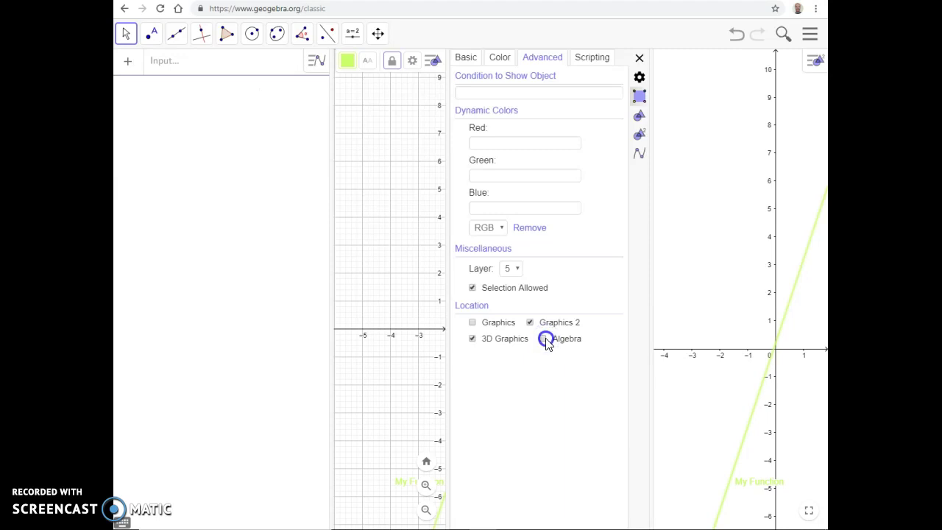
pyautogui.click(545, 340)
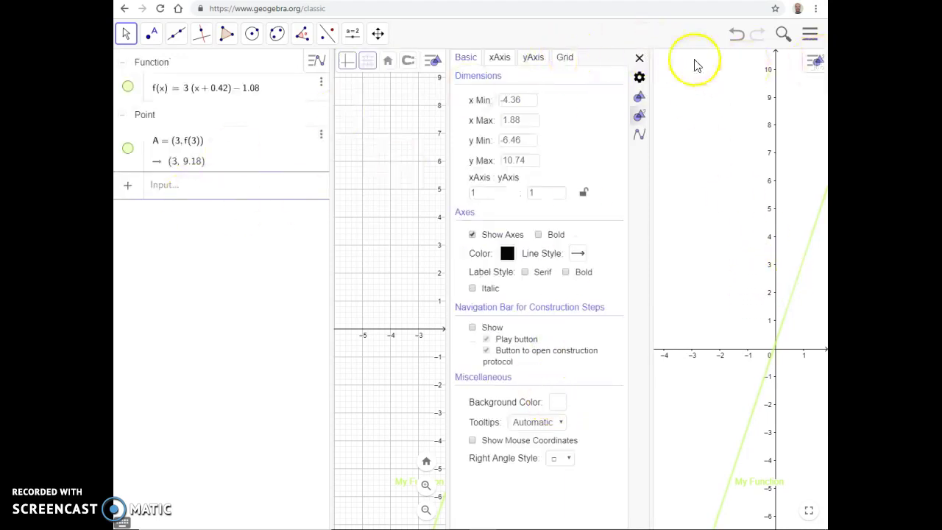
# Close the settings and hide the Graphics 2 view, leaving only the algebra view and the main graph.
pyautogui.click(640, 59)
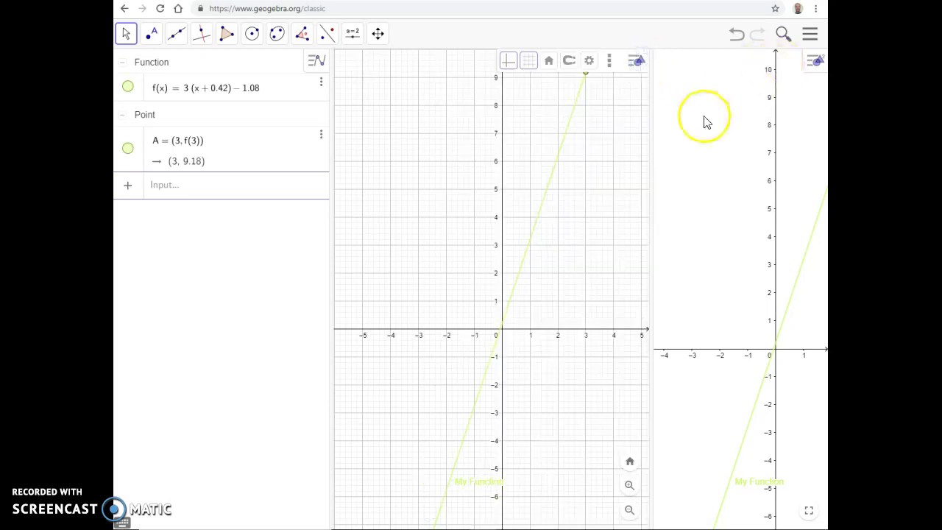
pyautogui.click(807, 37)
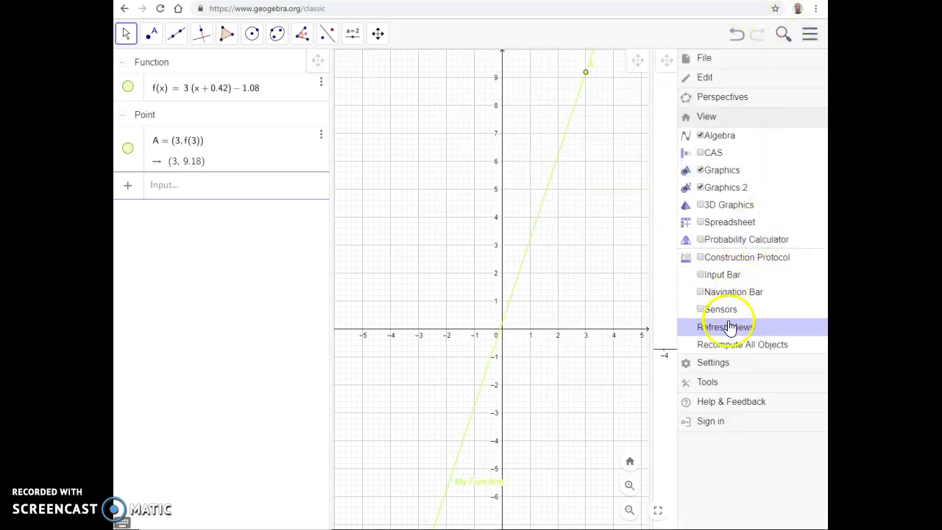
pyautogui.click(700, 188)
pyautogui.click(575, 236)
pyautogui.moveTo(660, 230); pyautogui.dragTo(583, 321)
# Open the settings of function f alone, widen them, and recolour the function dark grey.
pyautogui.rightClick(172, 94)
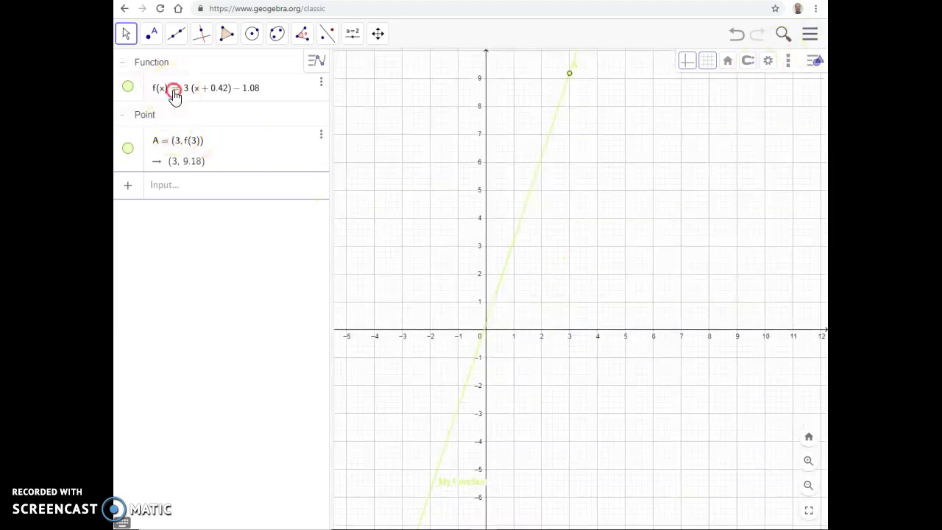
pyautogui.click(224, 185)
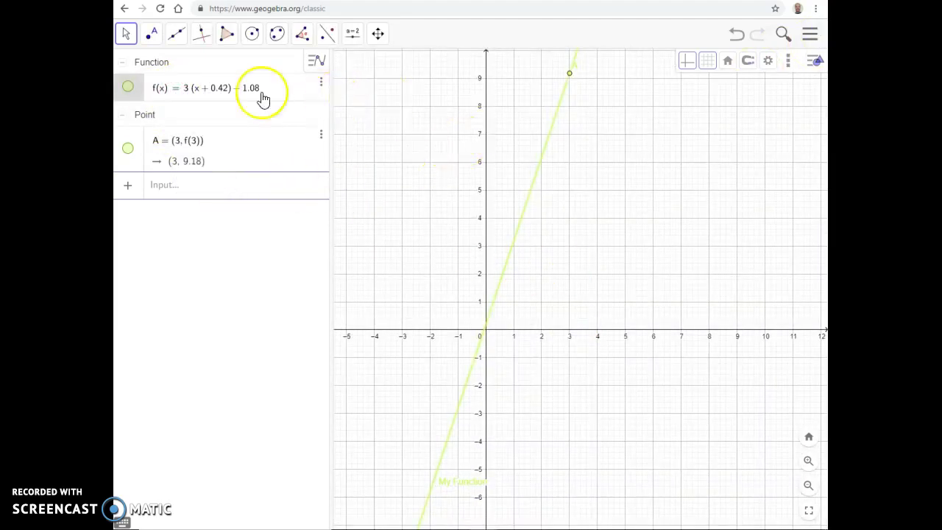
pyautogui.rightClick(166, 87)
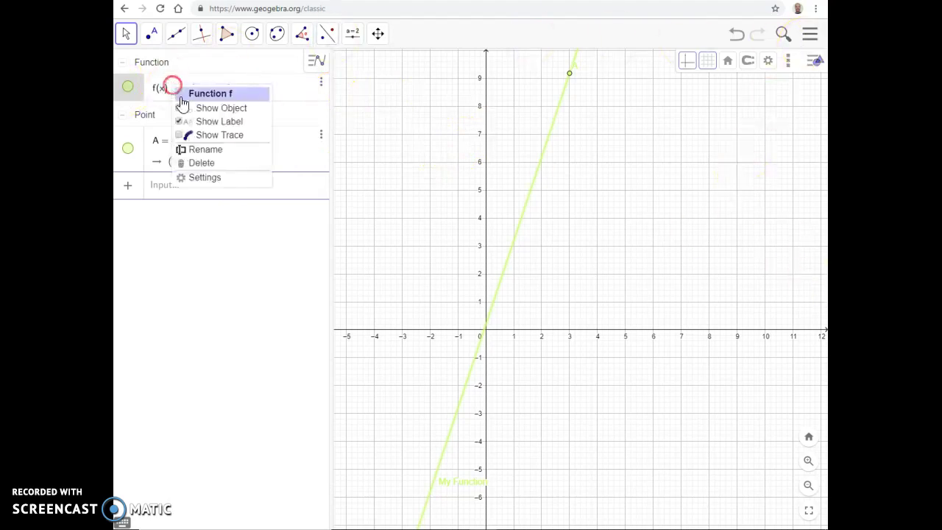
pyautogui.click(195, 181)
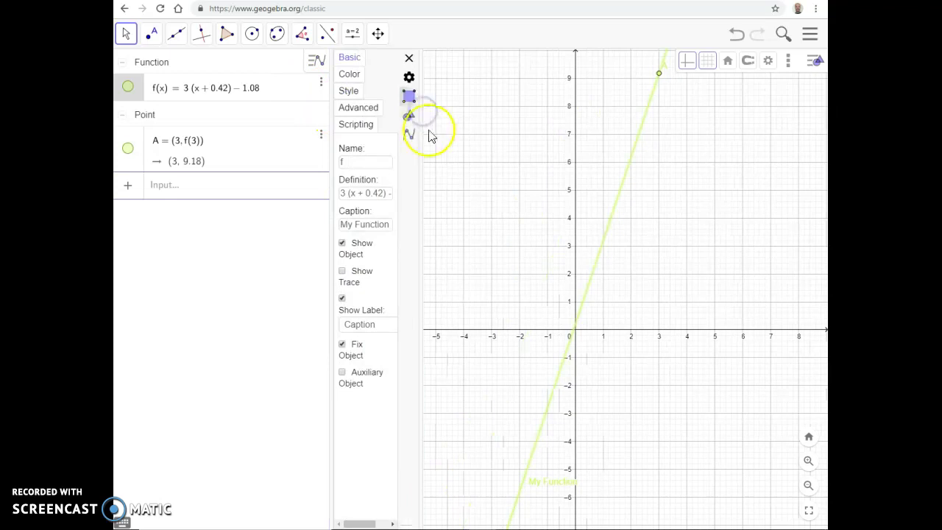
pyautogui.moveTo(419, 133); pyautogui.dragTo(532, 133)
pyautogui.click(383, 57)
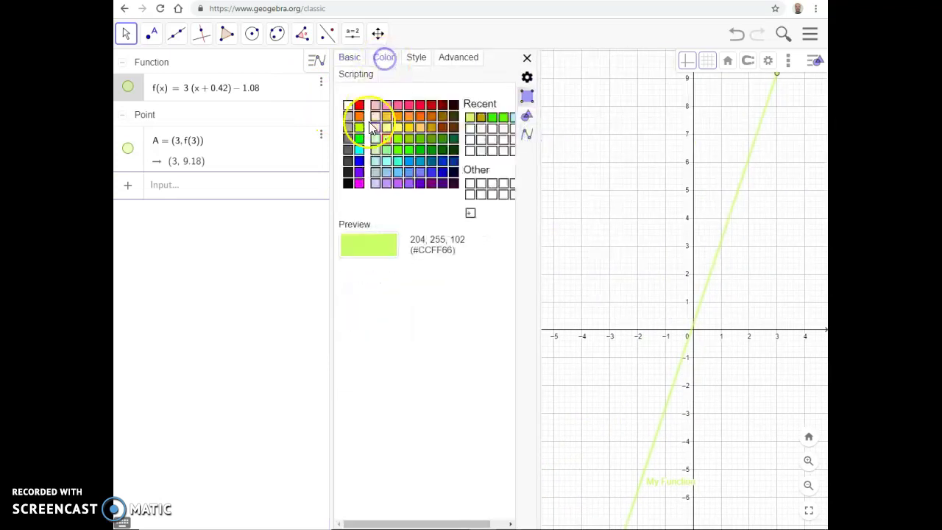
pyautogui.click(348, 172)
pyautogui.click(696, 148)
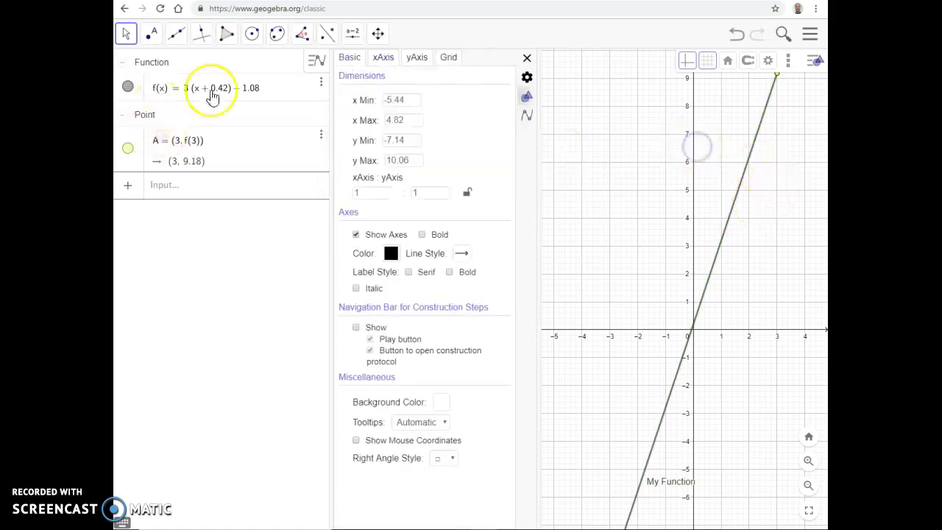
# Close the settings and narrow the algebra view to enlarge the graphics view.
pyautogui.click(222, 194)
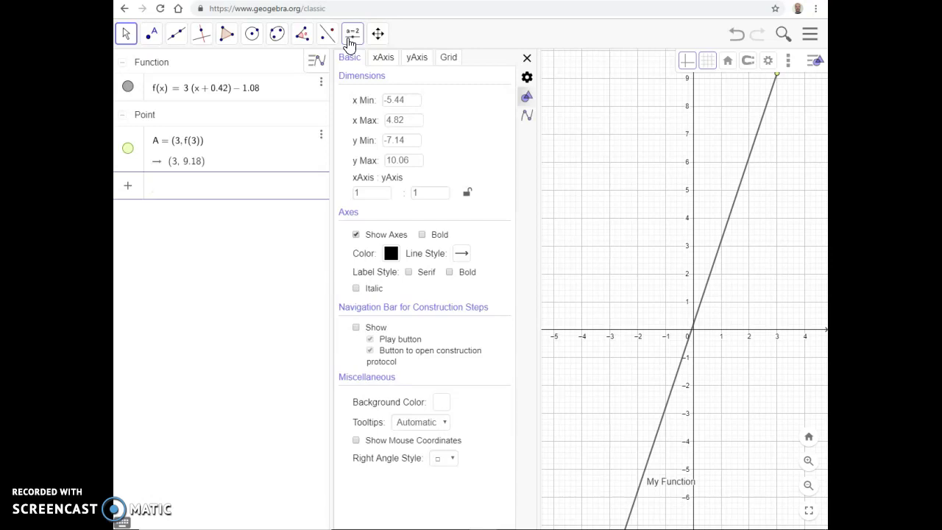
pyautogui.click(352, 37)
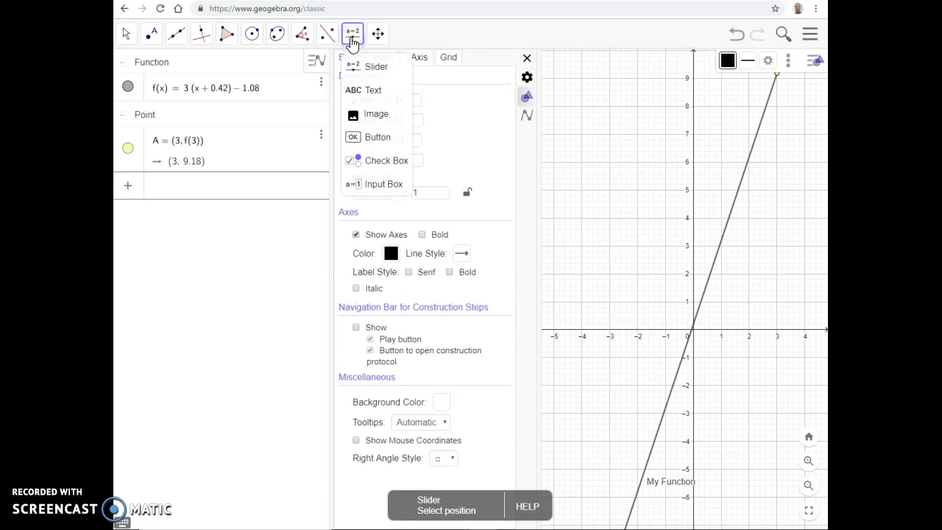
pyautogui.click(366, 71)
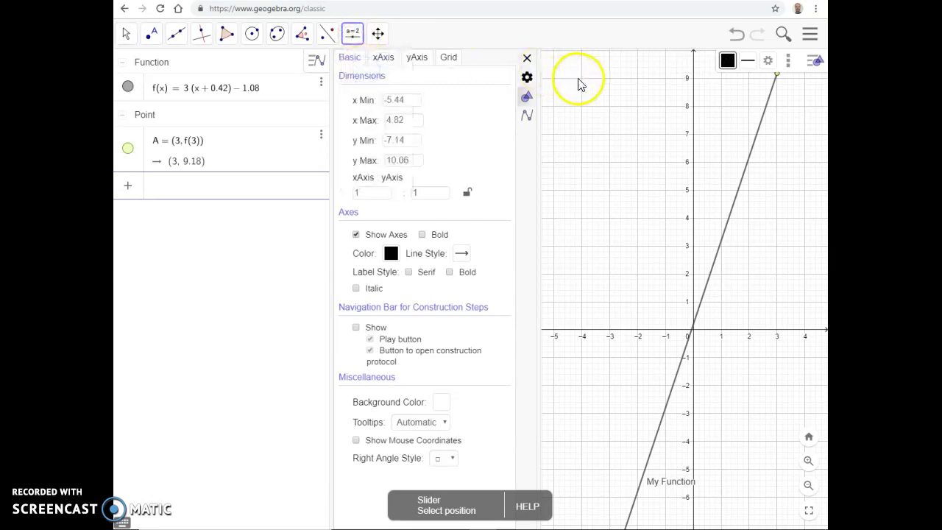
pyautogui.click(527, 59)
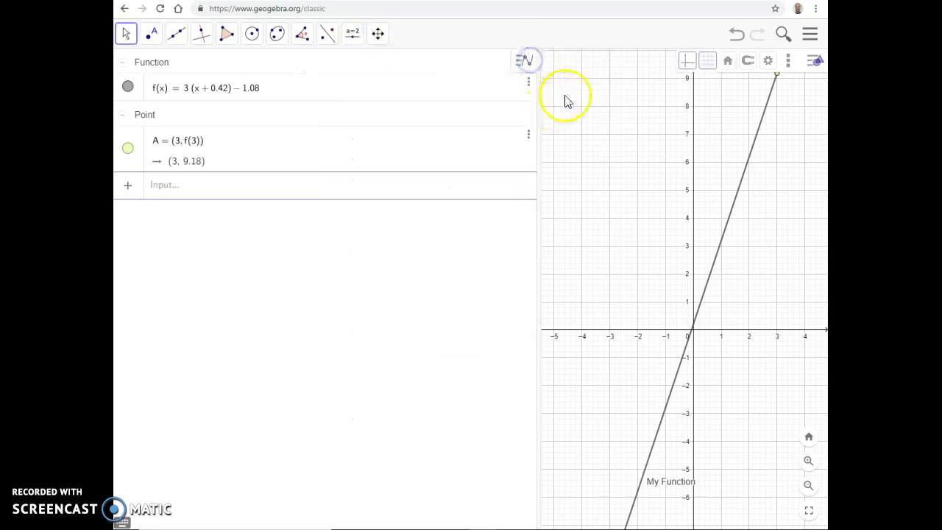
pyautogui.moveTo(540, 111); pyautogui.dragTo(290, 140)
pyautogui.click(379, 111)
# Start a new slider with the Slider tool, try the name delta and the Integer and Angle types, and return to Number.
pyautogui.click(352, 34)
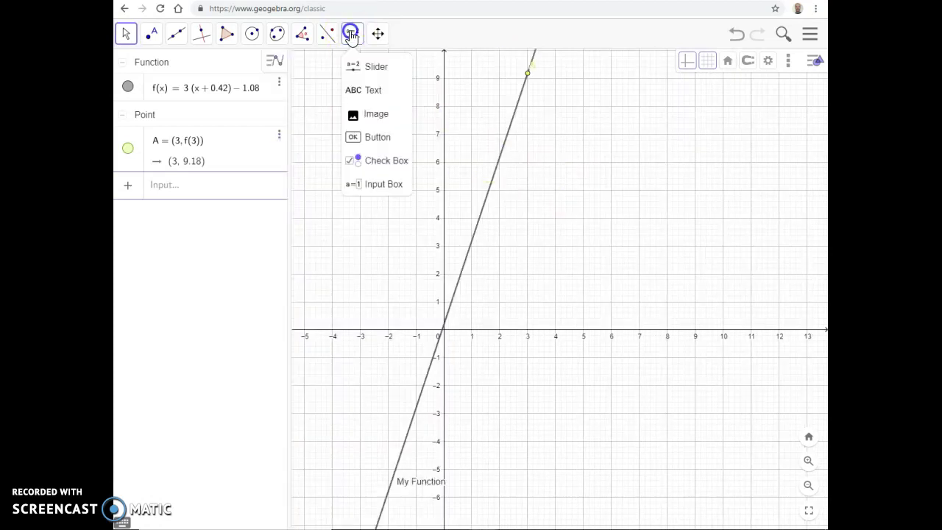
pyautogui.click(361, 66)
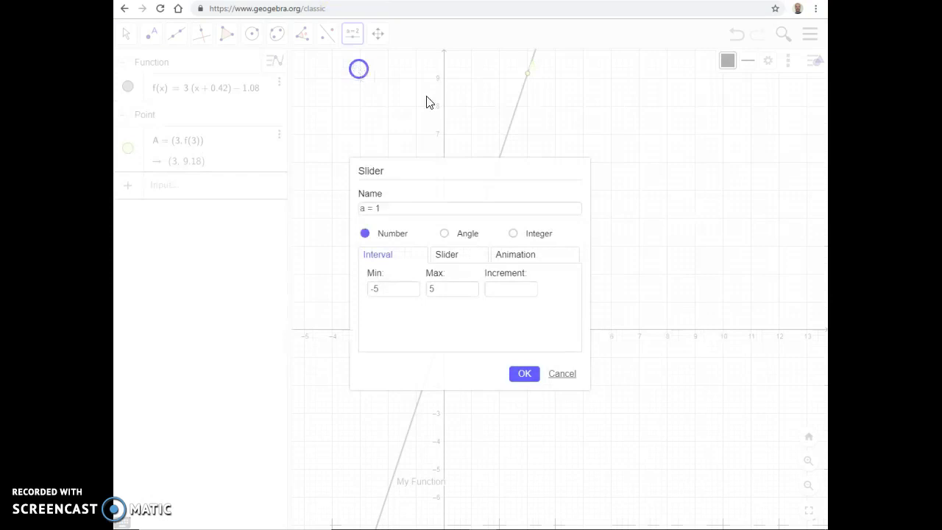
pyautogui.click(427, 209)
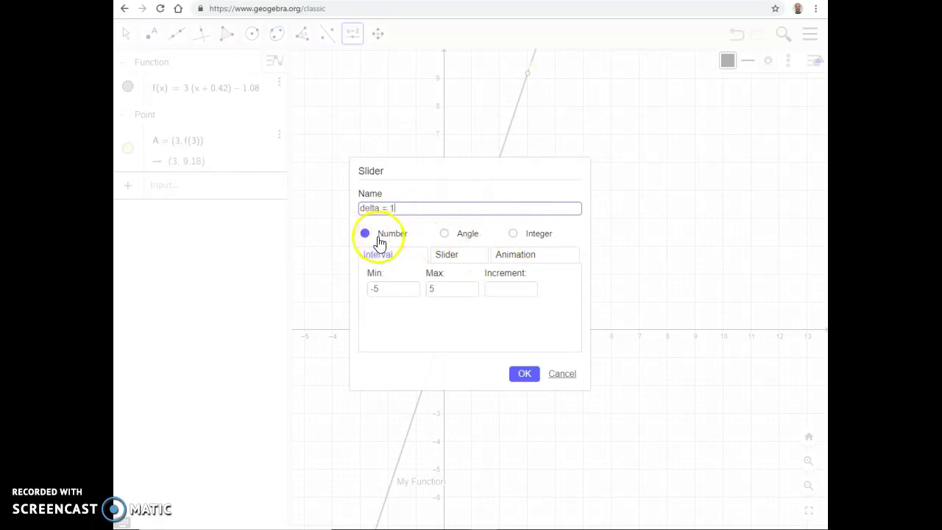
pyautogui.click(514, 234)
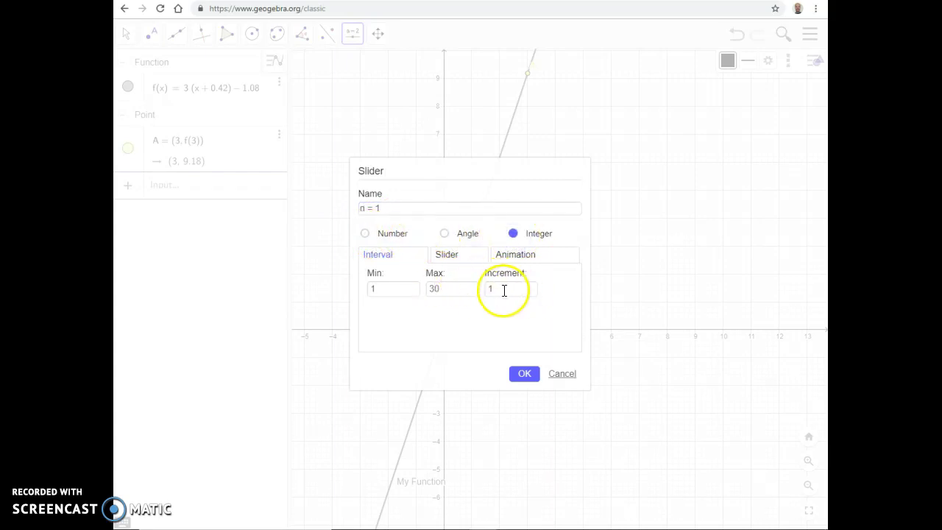
pyautogui.click(449, 234)
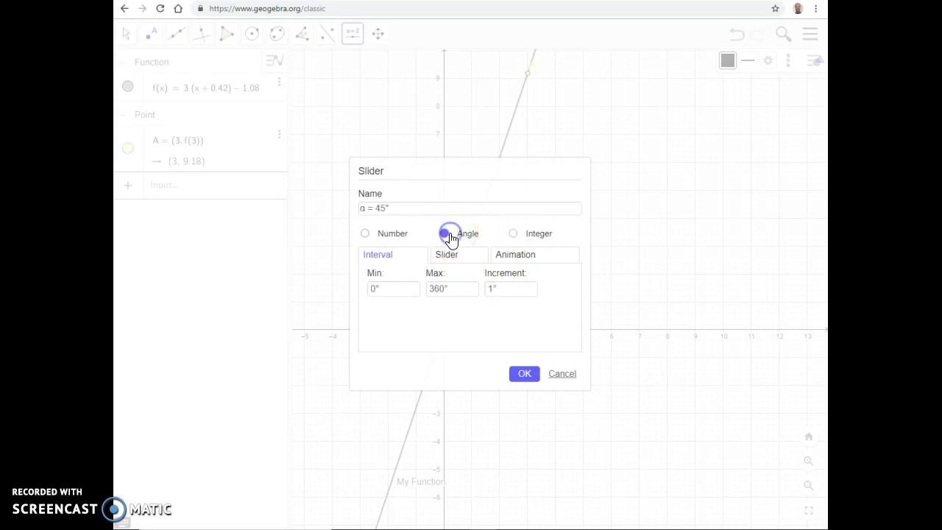
pyautogui.click(366, 234)
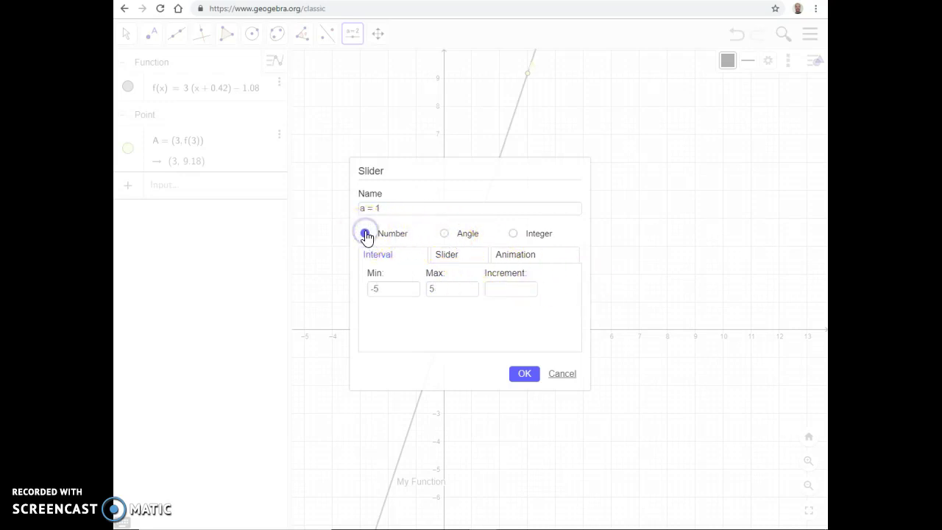
# Review the slider's display and animation options, set its interval from 0 to 10 with increment 0.1, and create it.
pyautogui.click(447, 255)
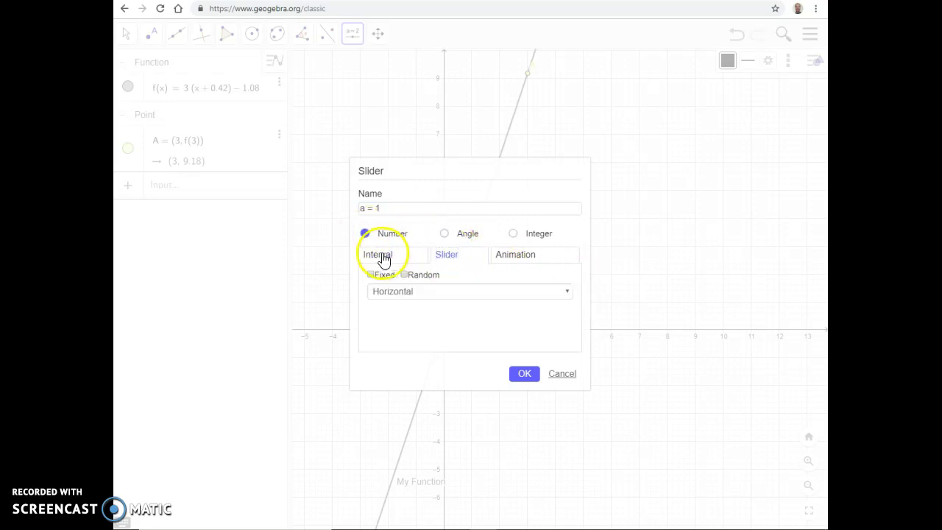
pyautogui.click(528, 258)
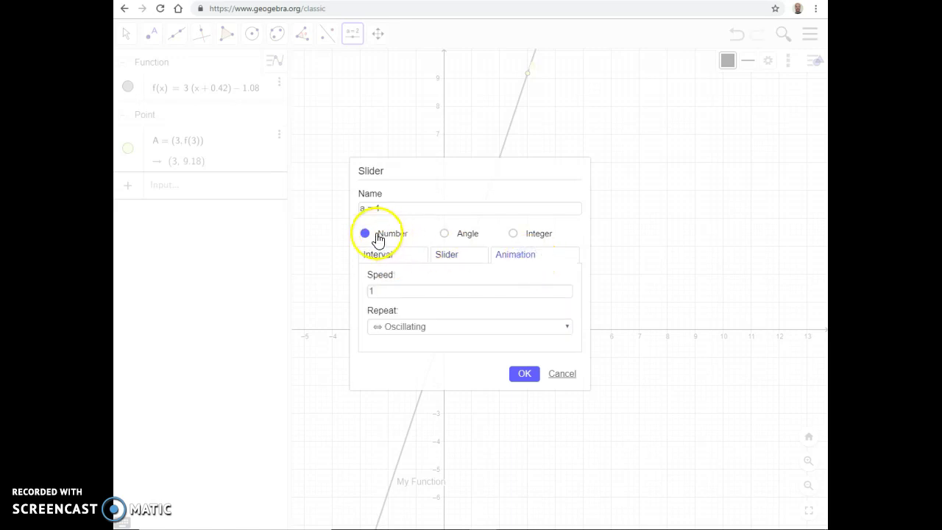
pyautogui.click(383, 252)
pyautogui.doubleClick(378, 288)
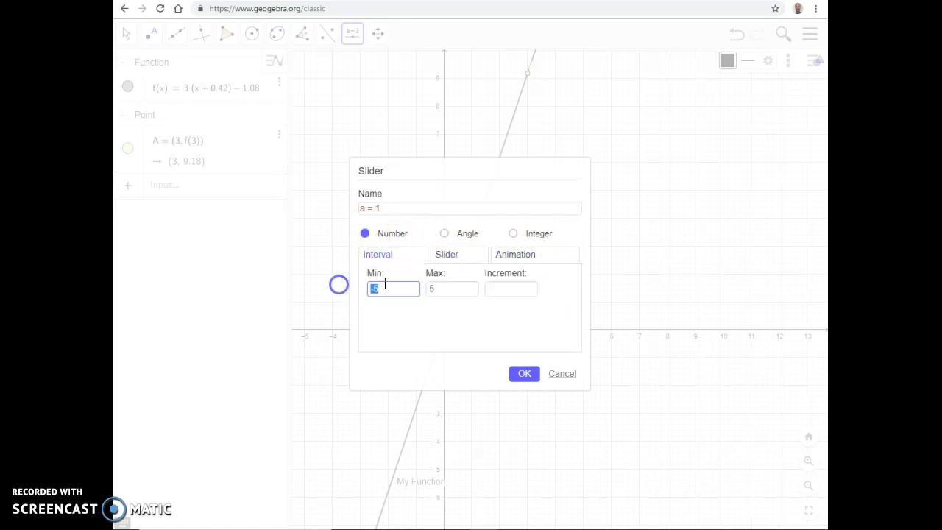
pyautogui.doubleClick(454, 288)
pyautogui.click(496, 287)
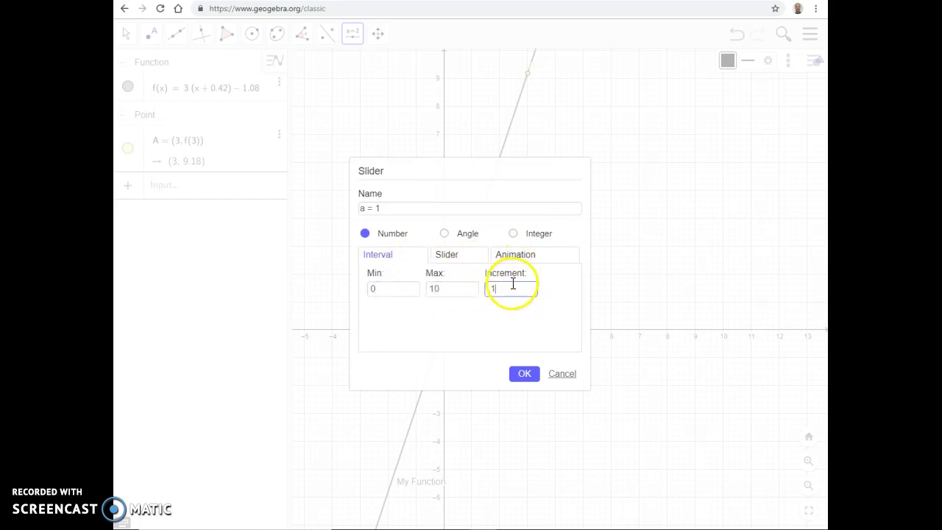
pyautogui.click(537, 377)
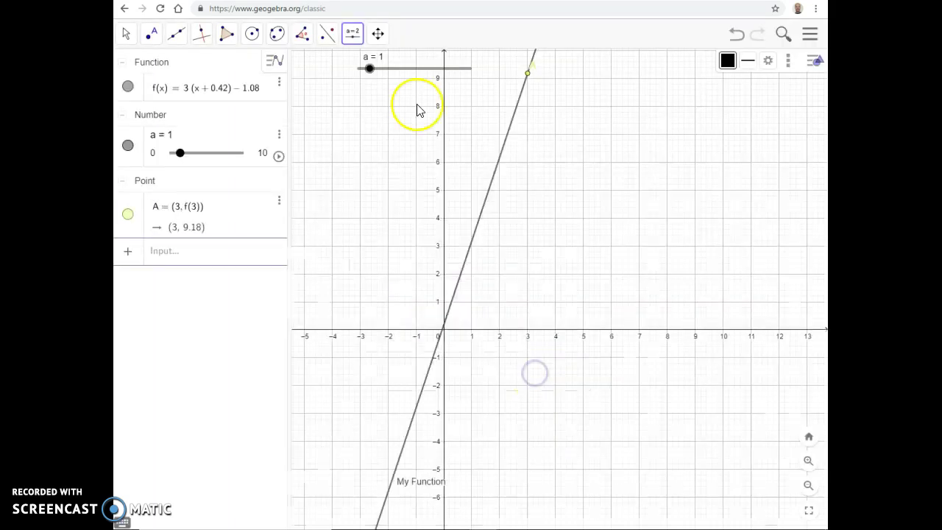
# Open the settings of slider a, widen them, and rename the slider to delta.
pyautogui.rightClick(381, 73)
pyautogui.click(405, 185)
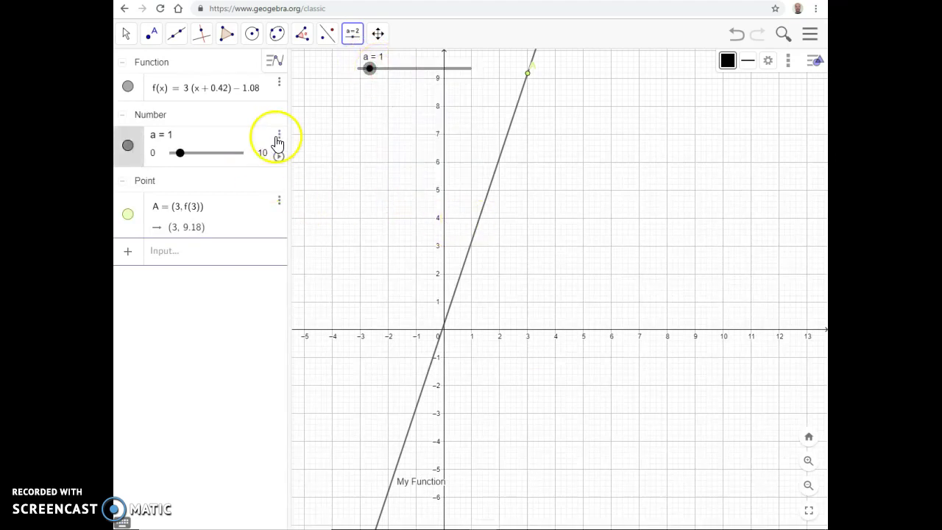
pyautogui.moveTo(292, 135); pyautogui.dragTo(505, 156)
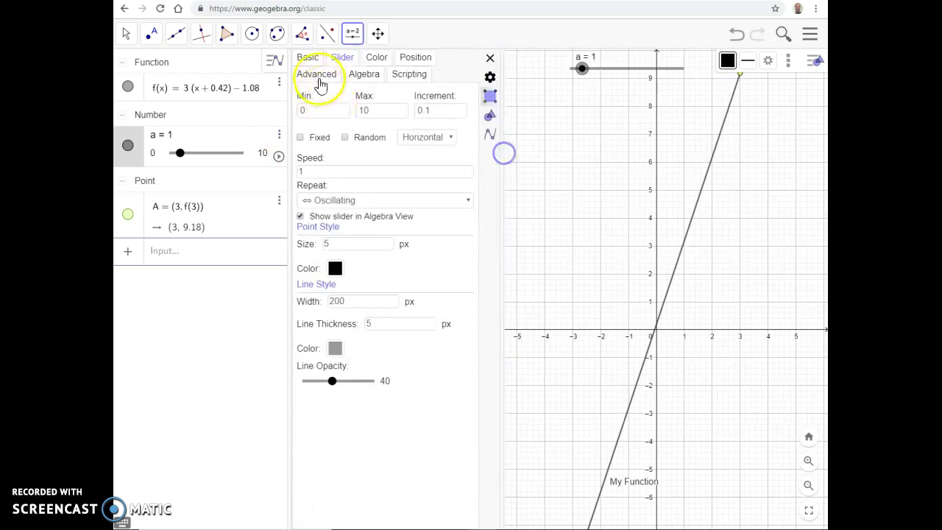
pyautogui.click(309, 57)
pyautogui.click(316, 111)
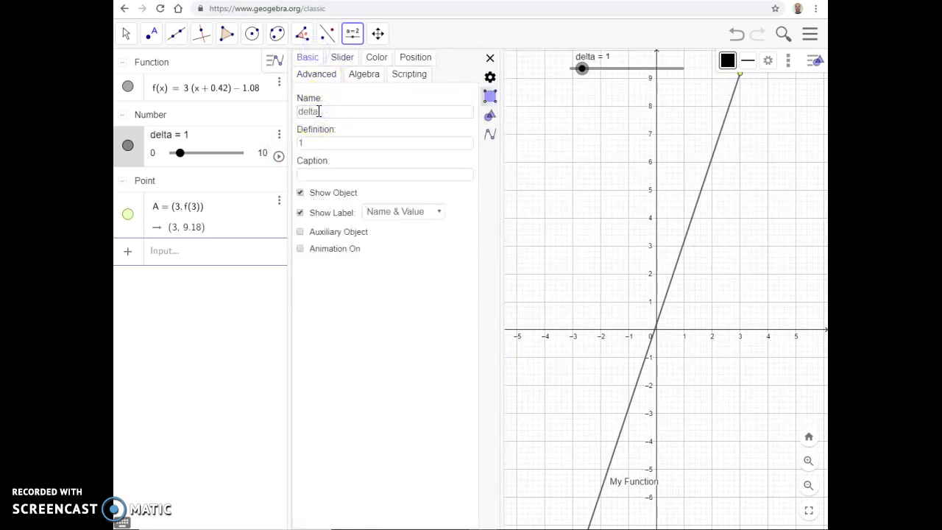
# Set slider delta to 0, close the settings, and narrow the algebra view to enlarge the graph.
pyautogui.moveTo(582, 68); pyautogui.dragTo(543, 68)
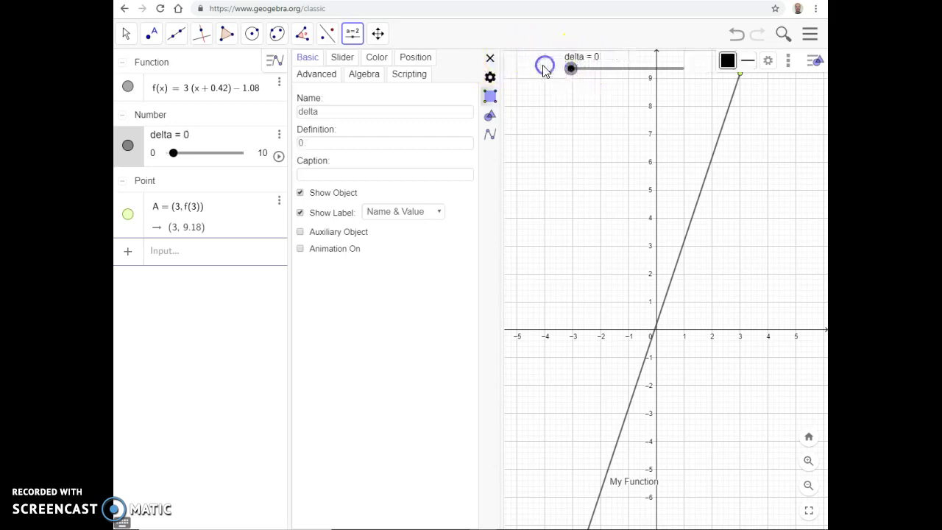
pyautogui.click(490, 58)
pyautogui.moveTo(500, 147); pyautogui.dragTo(306, 165)
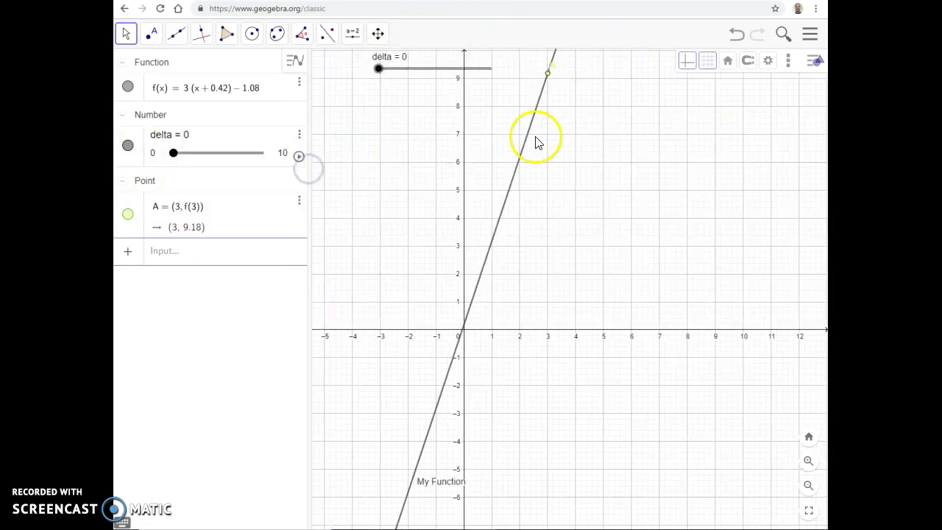
# Redefine function f as f(x) = 3x.
pyautogui.click(196, 93)
pyautogui.click(270, 94)
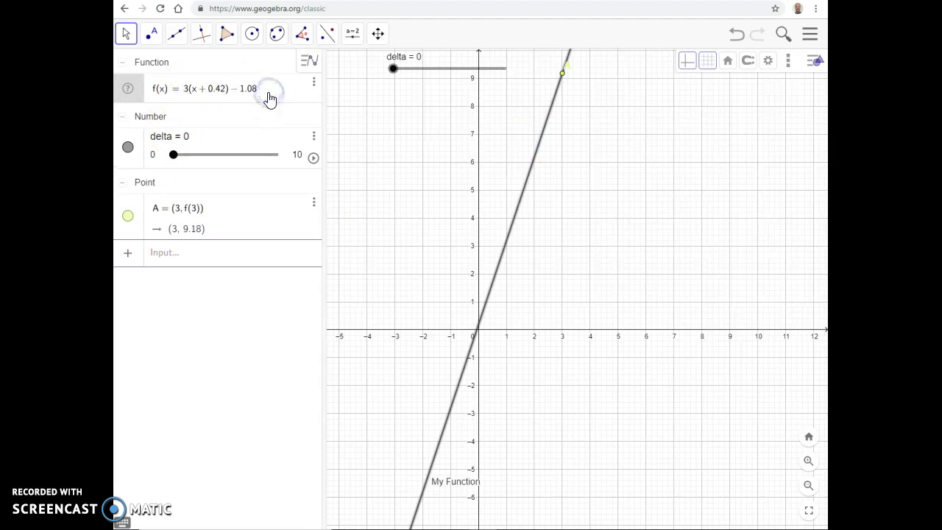
pyautogui.press('BackSpace')
pyautogui.press('BackSpace')
pyautogui.press('BackSpace')
pyautogui.press('BackSpace')
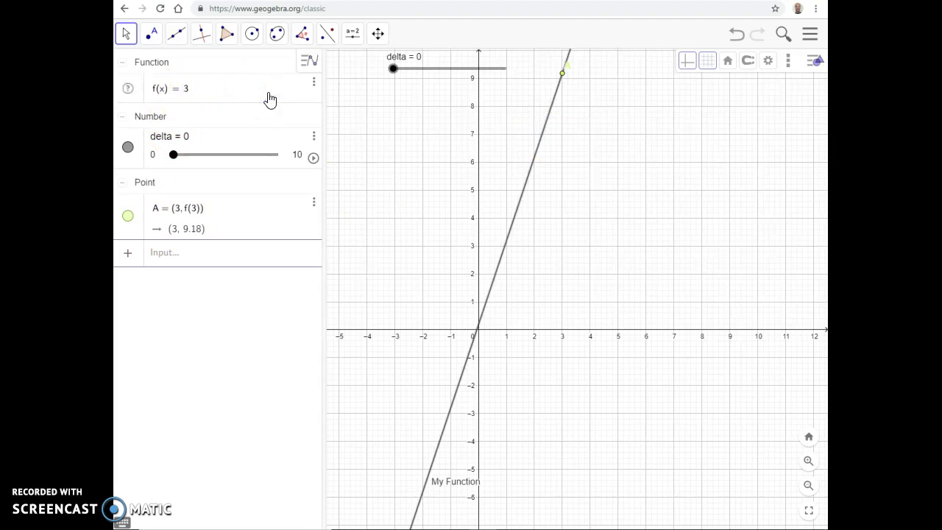
pyautogui.press('Return')
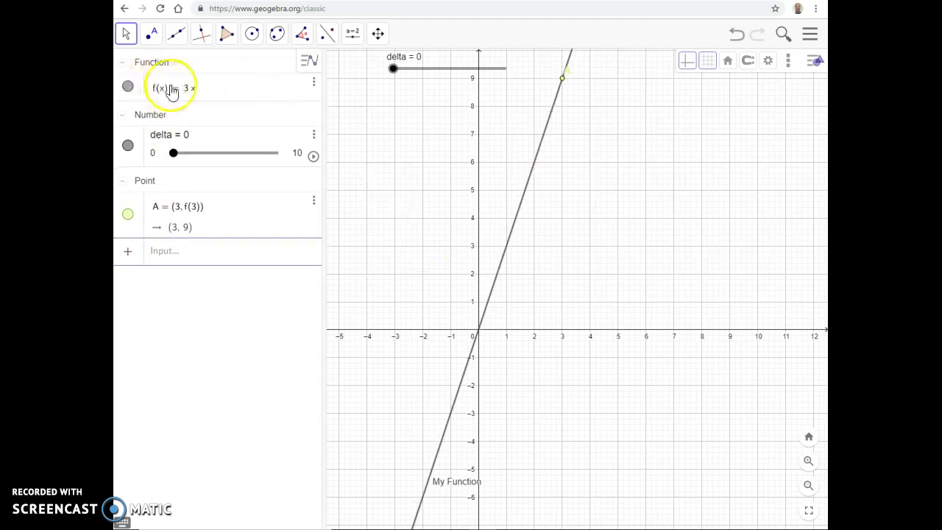
# Add the slider to function f so that its definition reads f(x) = 3x + delta.
pyautogui.click(205, 93)
pyautogui.write('+ ')
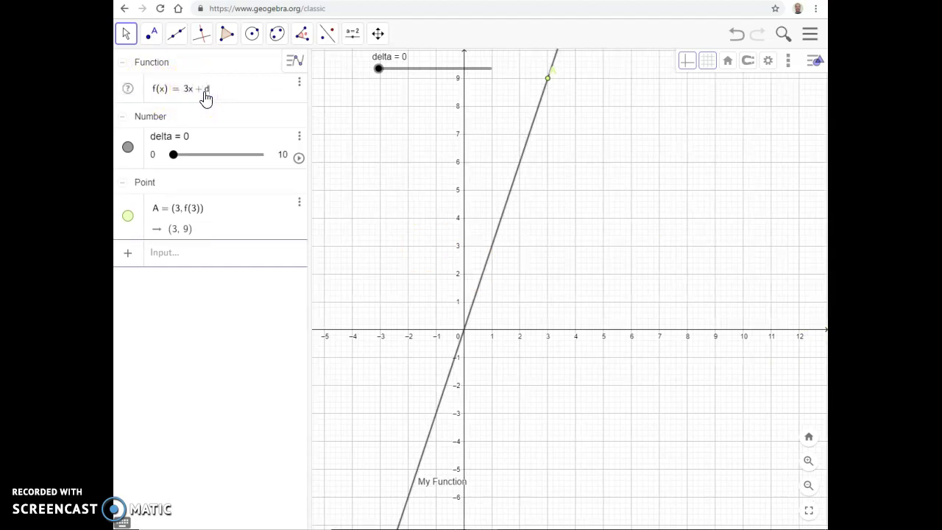
pyautogui.write('delta')
pyautogui.press('Return')
pyautogui.click(171, 91)
pyautogui.click(182, 128)
pyautogui.click(198, 108)
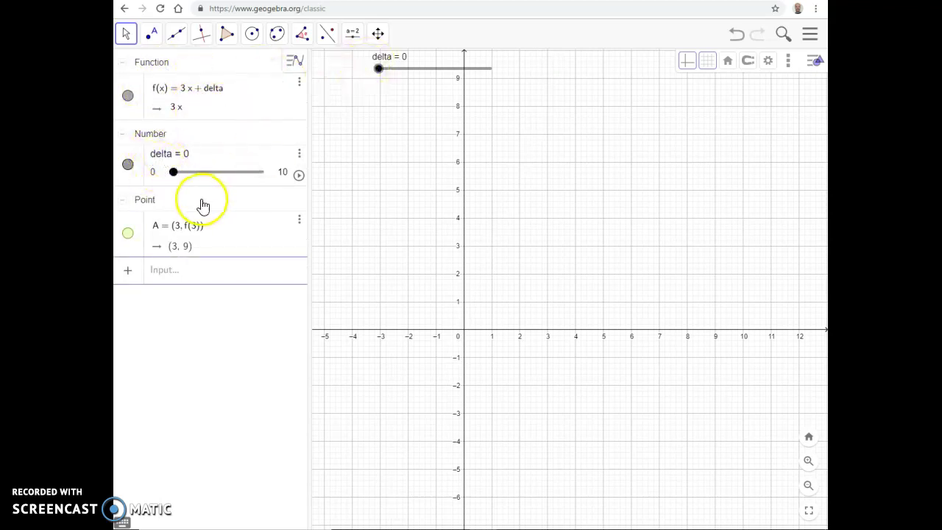
# Set slider delta to 3.8 and bring function f back into a magnified main graph.
pyautogui.moveTo(176, 178); pyautogui.dragTo(204, 181)
pyautogui.moveTo(453, 170); pyautogui.dragTo(510, 259)
pyautogui.scroll(5, 504, 316)
pyautogui.moveTo(505, 319); pyautogui.dragTo(497, 216)
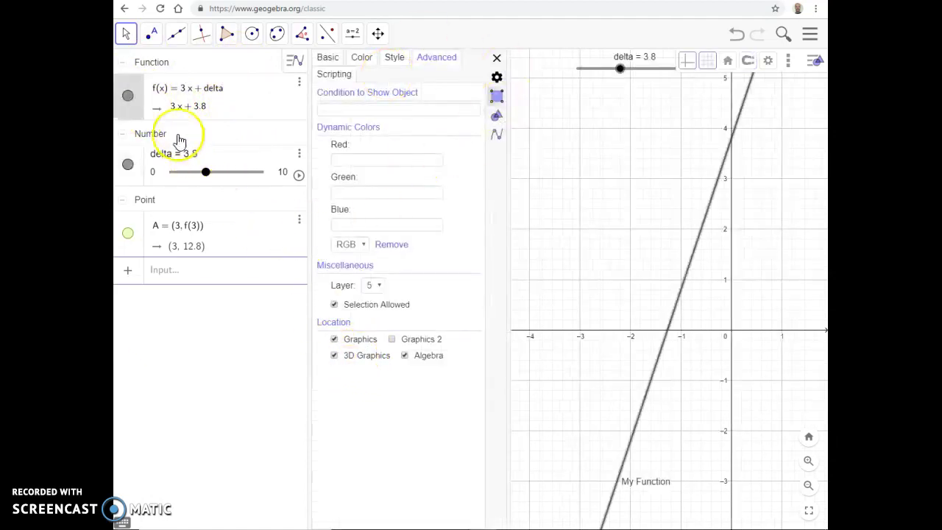
# Look over the object options of function f without changing any, and close the settings.
pyautogui.rightClick(198, 109)
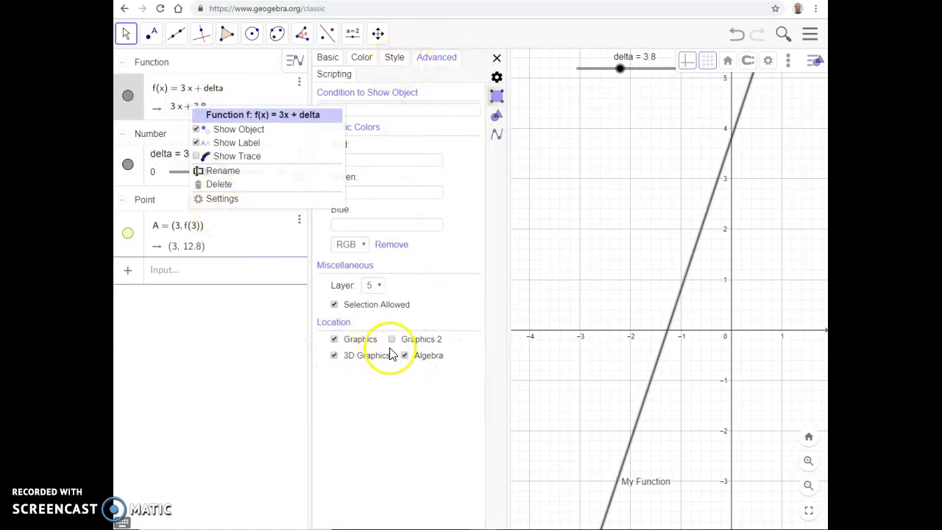
pyautogui.click(433, 393)
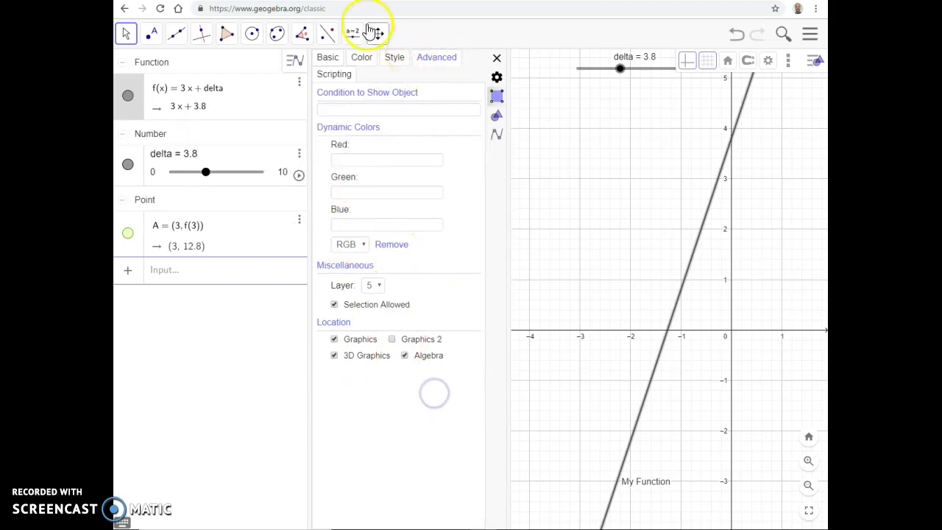
pyautogui.click(497, 59)
# Vary slider delta to shift the line up and down, leaving it at 2.6.
pyautogui.moveTo(293, 175); pyautogui.dragTo(329, 177)
pyautogui.moveTo(586, 179); pyautogui.dragTo(481, 323)
pyautogui.moveTo(326, 180); pyautogui.dragTo(248, 219)
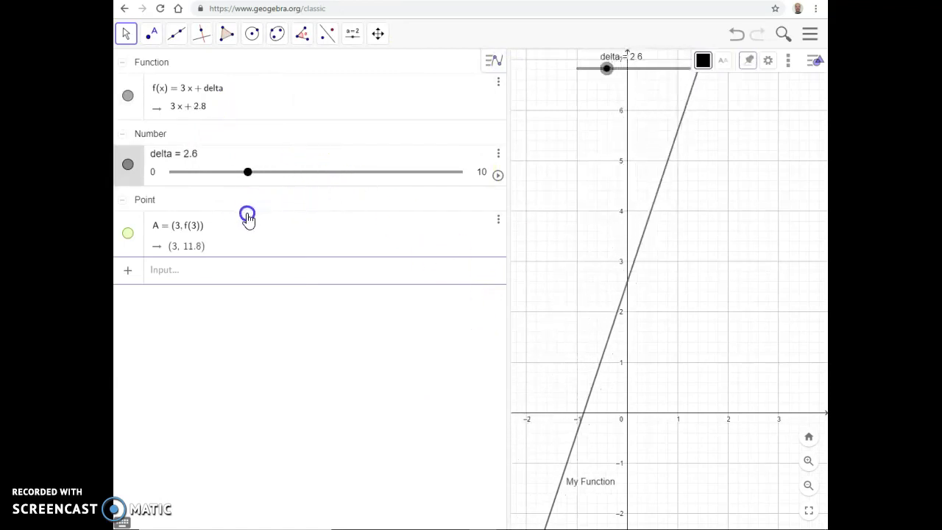
pyautogui.moveTo(562, 205); pyautogui.dragTo(560, 202)
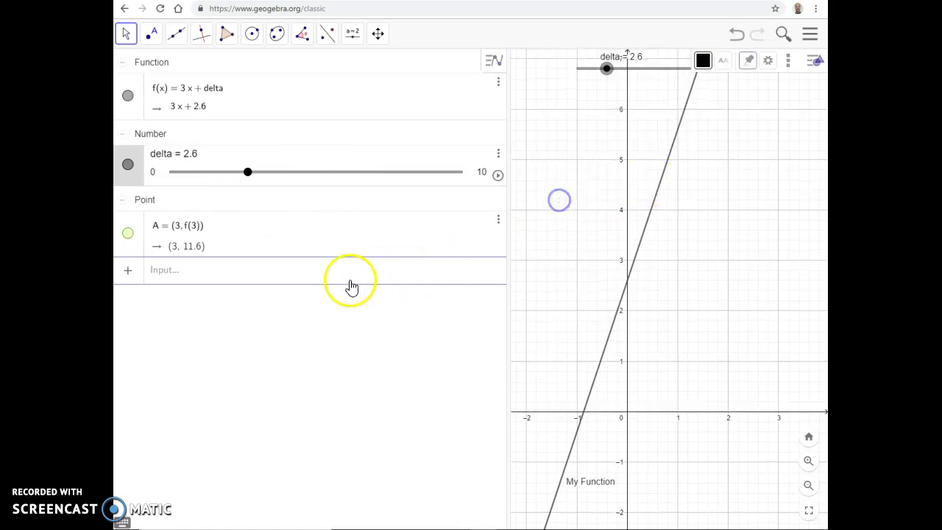
# Try to enter the text "This is for me to konw what I" as a new object in the algebra view.
pyautogui.click(329, 298)
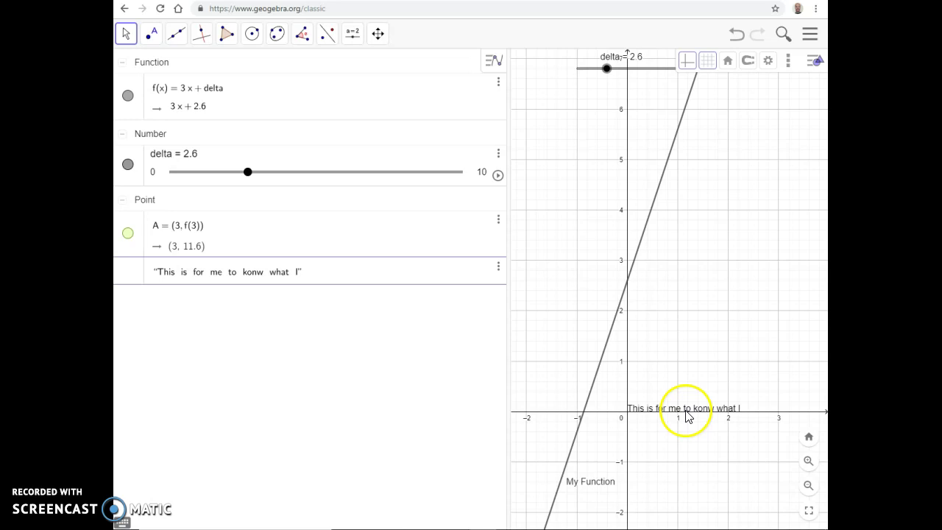
pyautogui.click(328, 271)
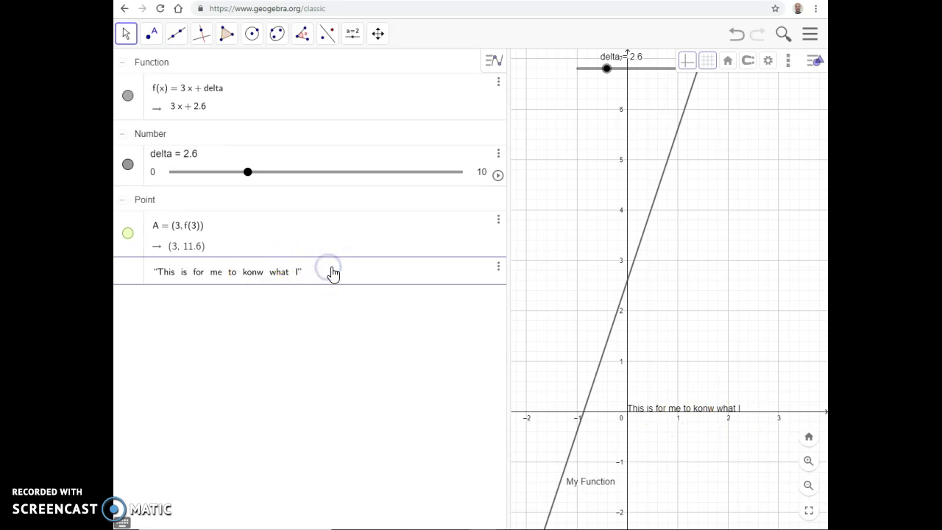
pyautogui.press('Return')
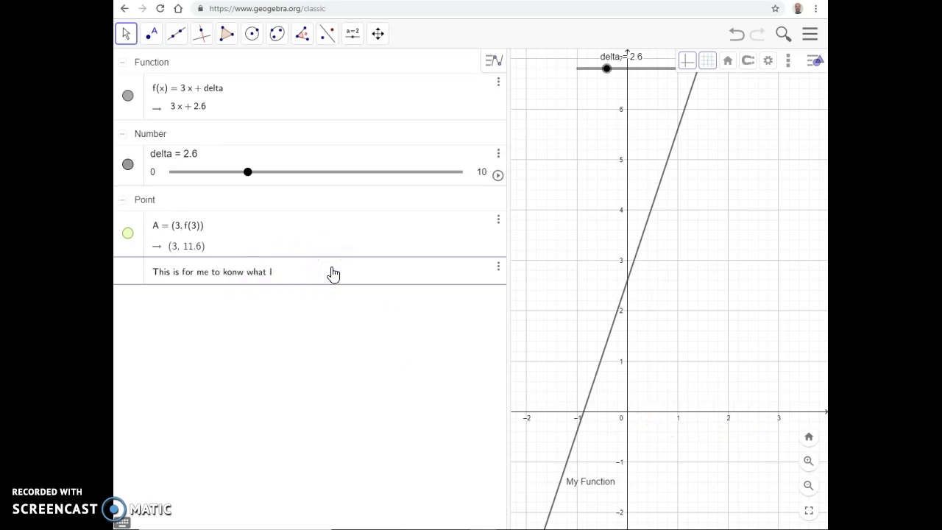
# Replace the content of the new text entry with "Hello" and confirm it as a text object.
pyautogui.click(498, 268)
pyautogui.click(440, 274)
pyautogui.hotkey('ctrl', 'a')
pyautogui.press('BackSpace')
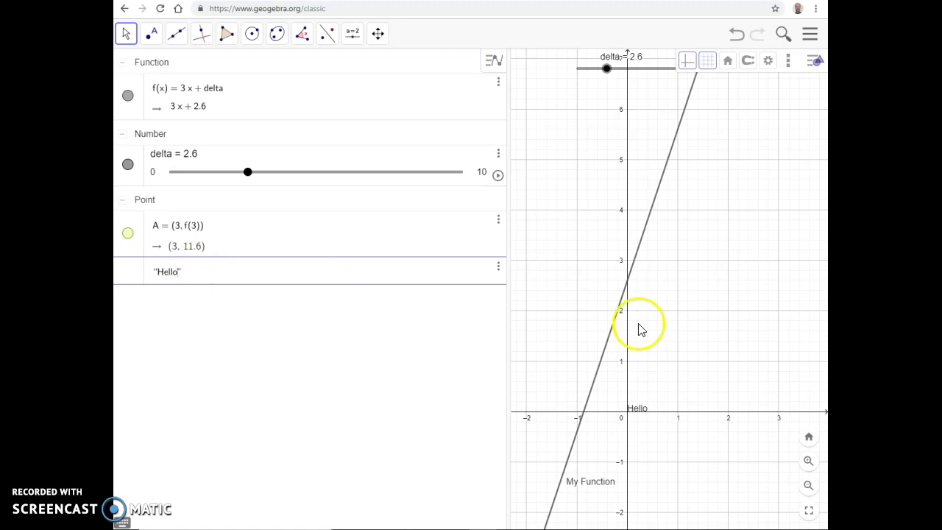
pyautogui.click(650, 401)
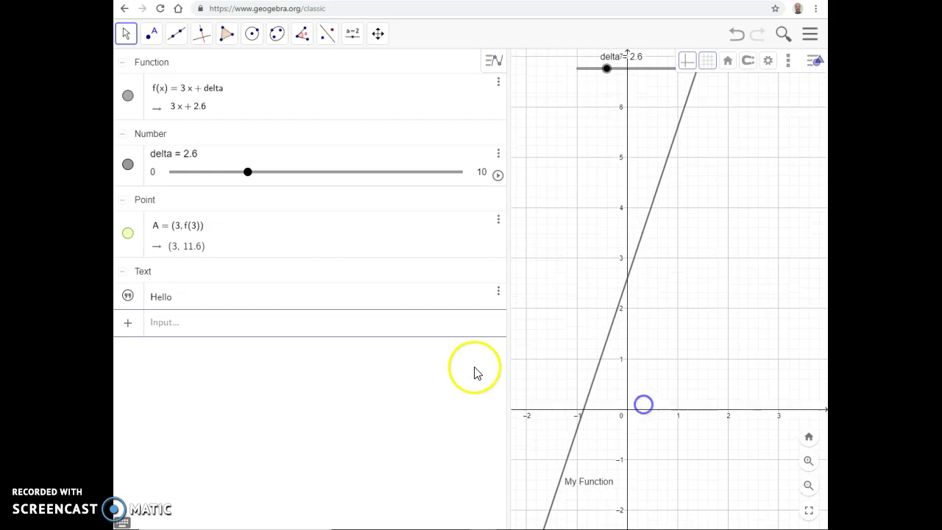
# Show the Hello text in the graph and move it beside the line, to about (-1, 3.8).
pyautogui.click(127, 296)
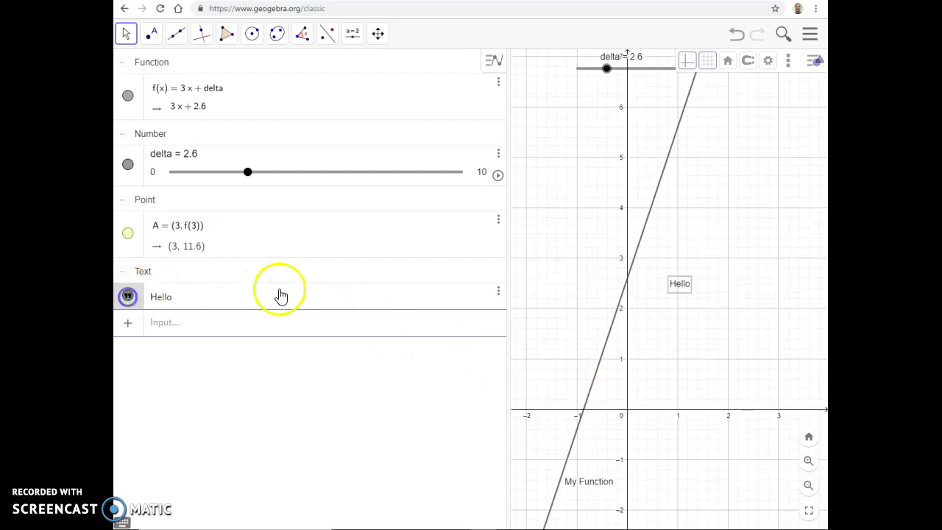
pyautogui.moveTo(683, 288); pyautogui.dragTo(684, 307)
pyautogui.moveTo(638, 282); pyautogui.dragTo(591, 216)
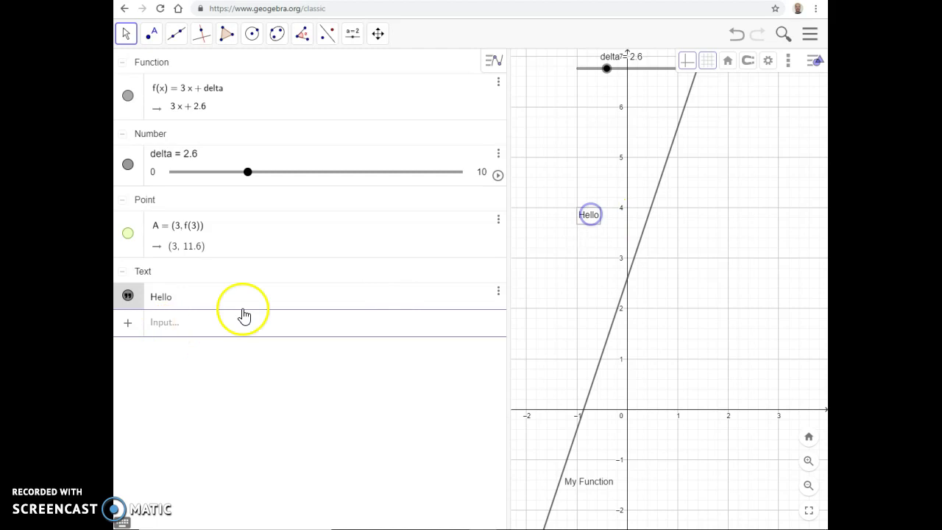
# Add a text object reading "Hello2" in the graph with the Text tool and move it to about (0.6, 1.7).
pyautogui.click(351, 34)
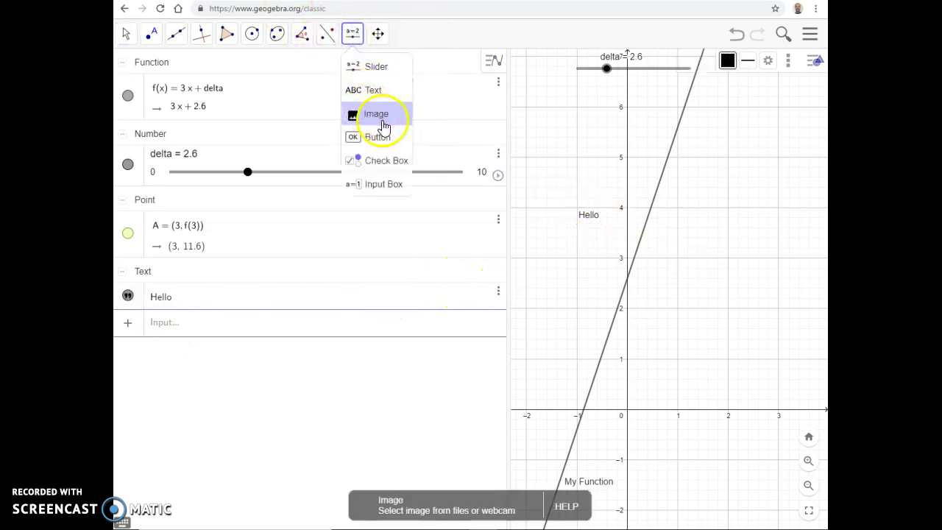
pyautogui.click(375, 91)
pyautogui.click(719, 261)
pyautogui.click(478, 265)
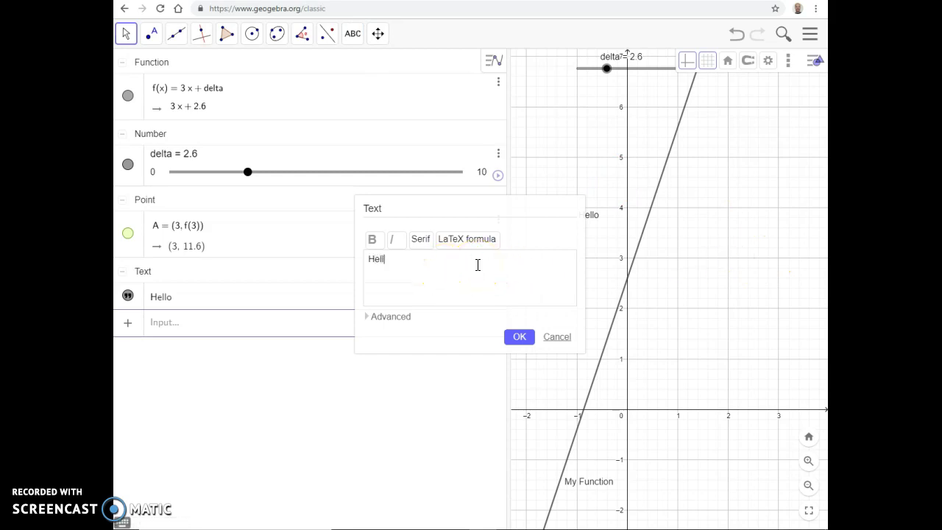
pyautogui.write('Hello2')
pyautogui.click(520, 337)
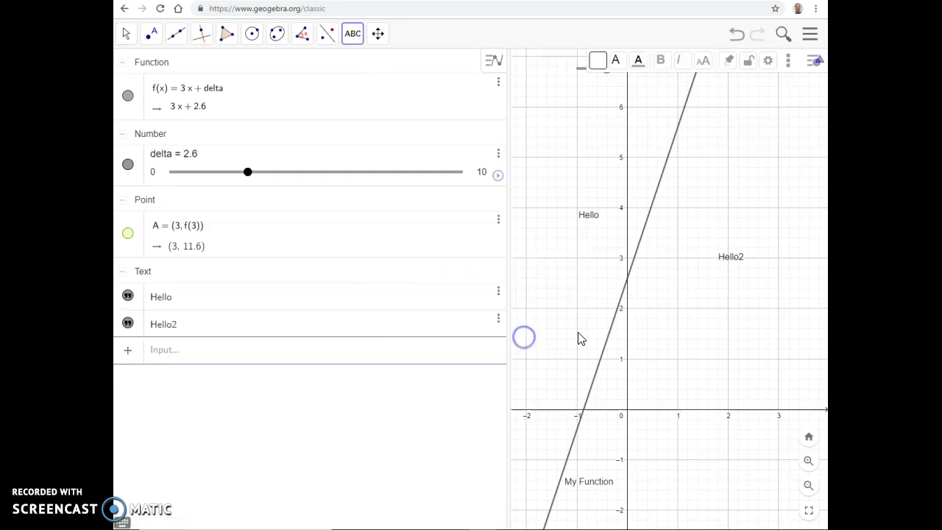
pyautogui.moveTo(736, 259); pyautogui.dragTo(664, 330)
pyautogui.rightClick(664, 331)
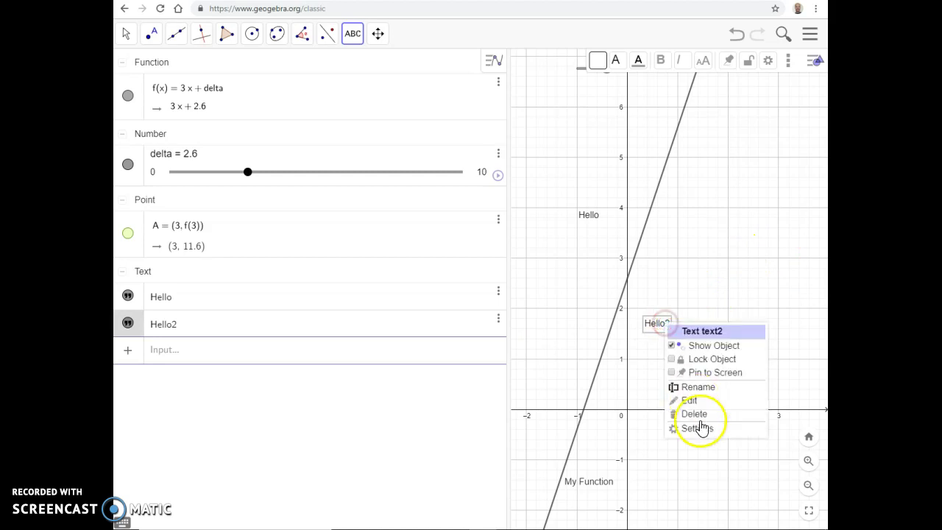
# Add the text entry "This is a description of what is below..." as a new object in the algebra view.
pyautogui.click(198, 354)
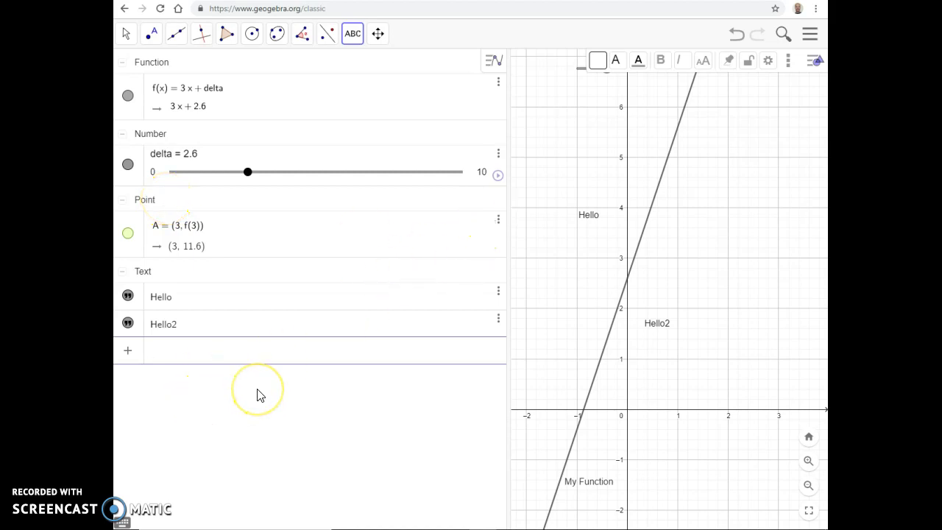
pyautogui.click(130, 353)
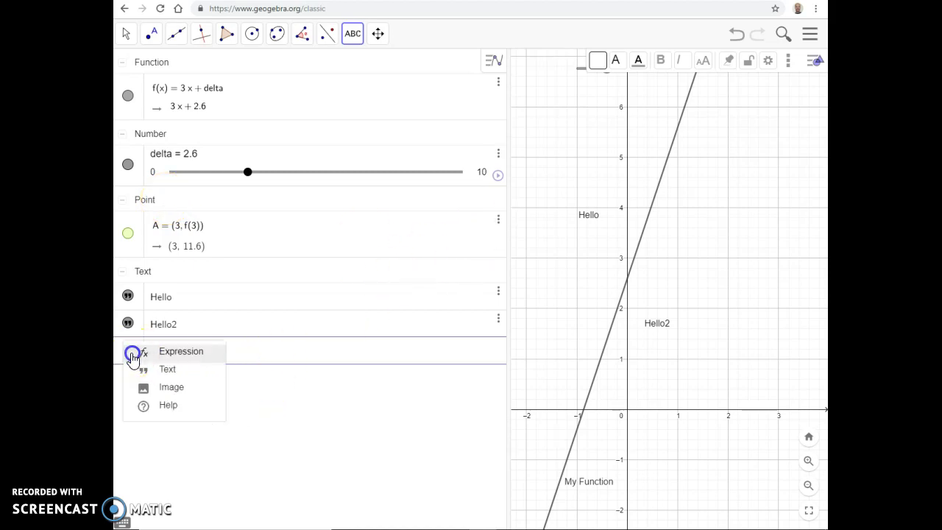
pyautogui.click(164, 372)
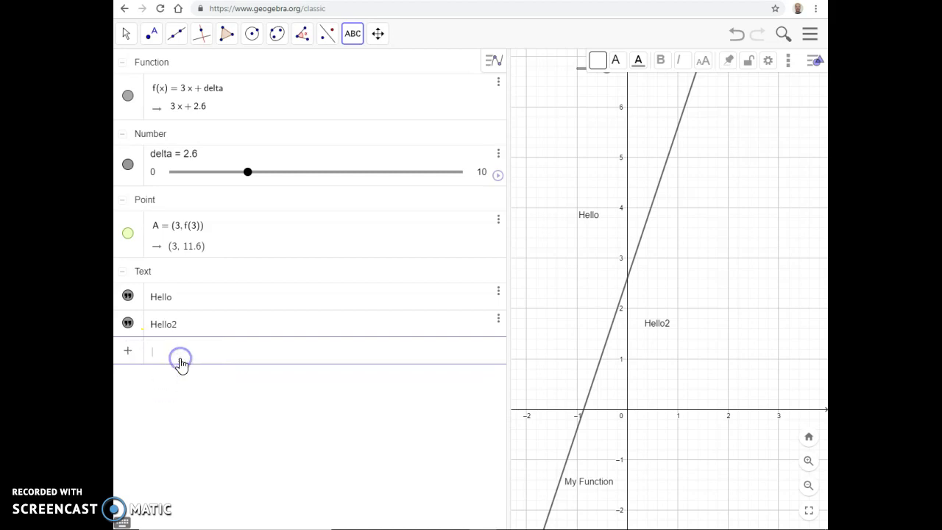
pyautogui.write('This is a description of what is below...')
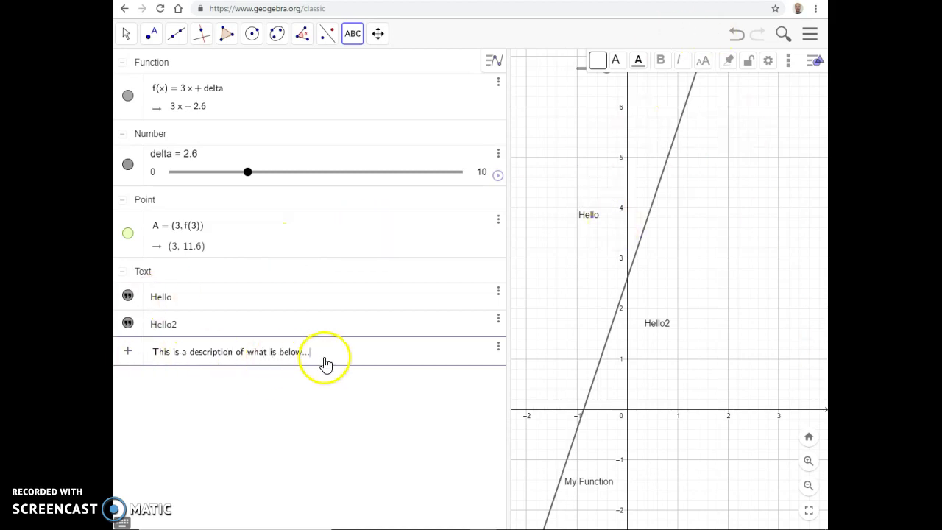
pyautogui.press('Return')
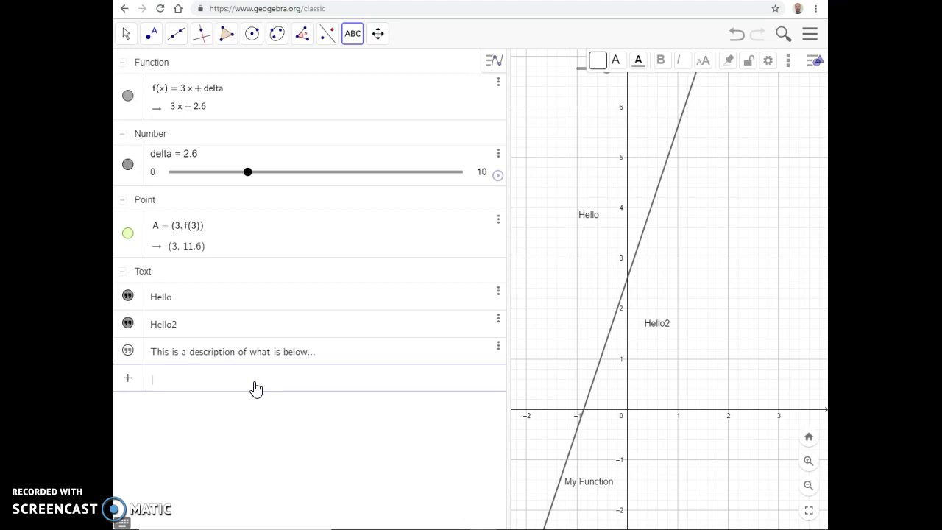
pyautogui.click(203, 444)
pyautogui.click(230, 378)
# Toggle the visibility of point A while looking for it on the line in the graph.
pyautogui.click(661, 305)
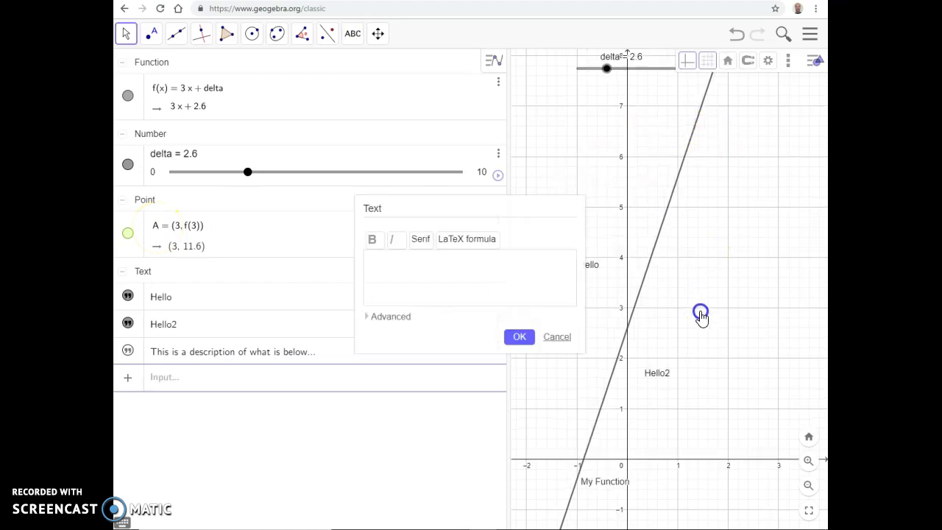
pyautogui.click(559, 328)
pyautogui.scroll(-8, 729, 258)
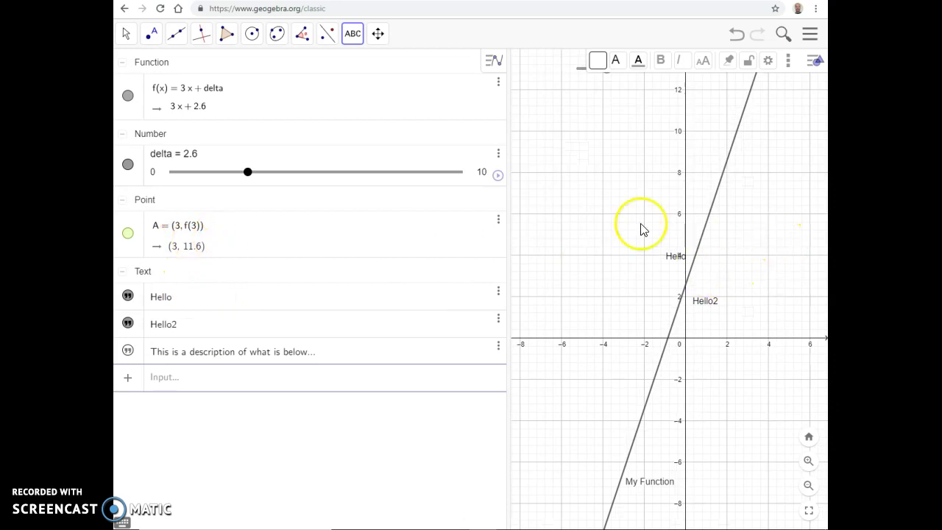
pyautogui.click(127, 233)
pyautogui.click(531, 336)
pyautogui.click(127, 234)
pyautogui.click(661, 162)
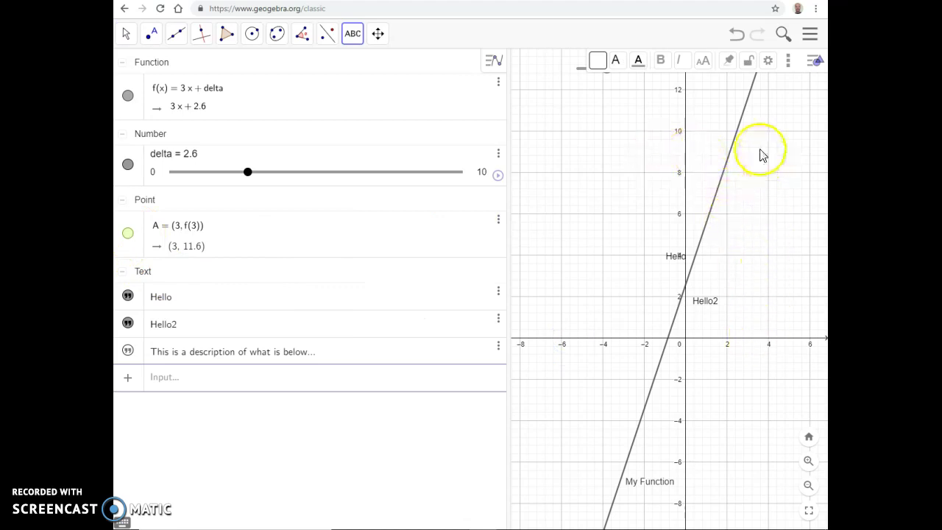
# Set point A's location to Graphics instead of Graphics 2, close its settings and widen the graphics view.
pyautogui.rightClick(198, 238)
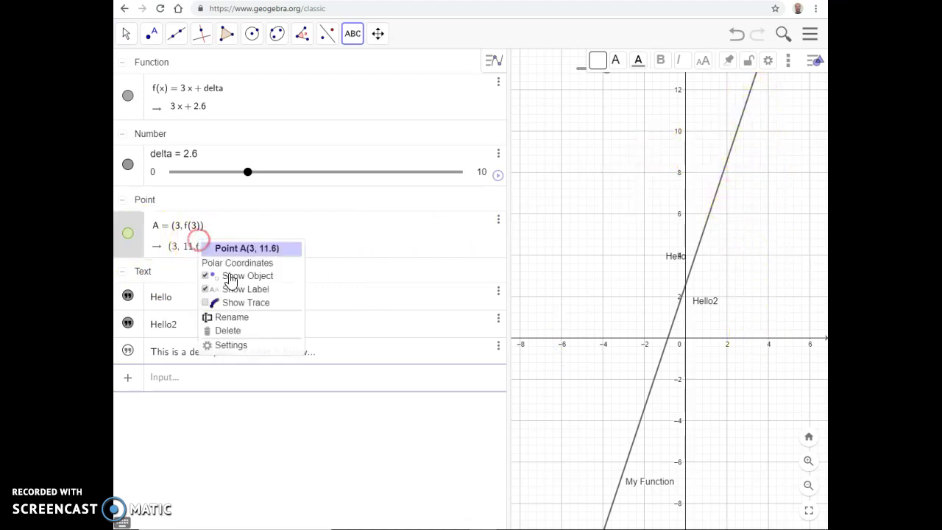
pyautogui.click(254, 352)
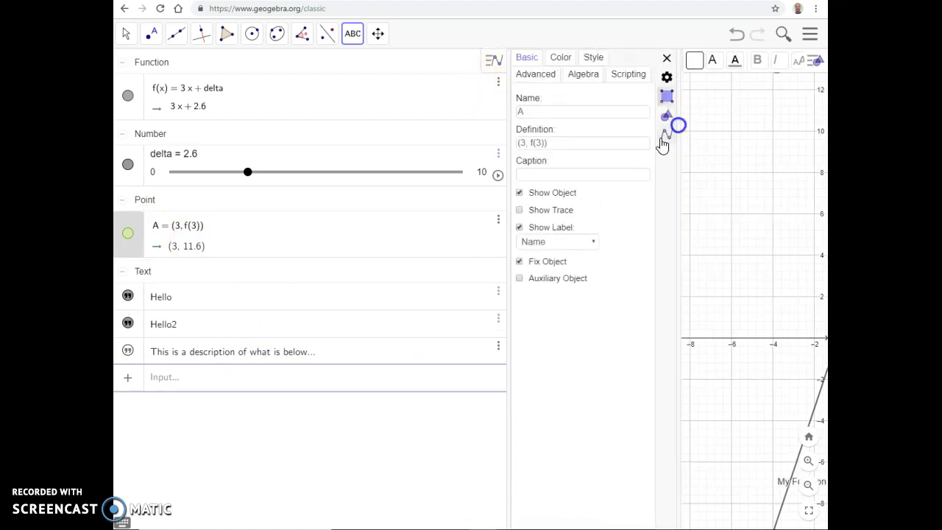
pyautogui.click(535, 74)
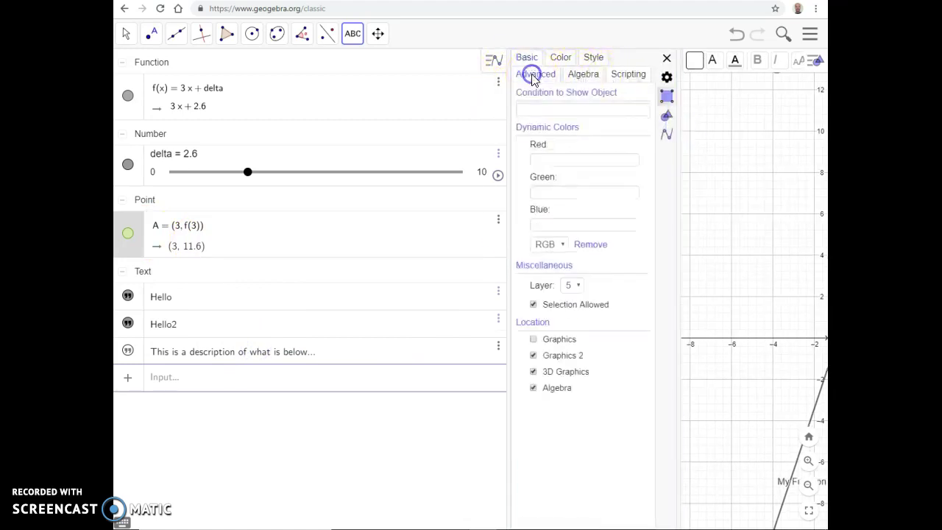
pyautogui.click(534, 356)
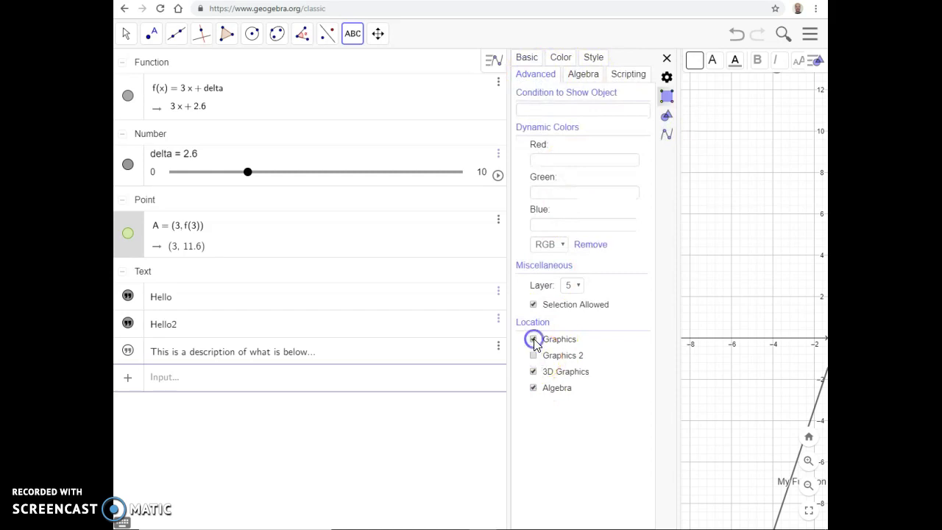
pyautogui.click(666, 58)
pyautogui.moveTo(679, 247); pyautogui.dragTo(305, 270)
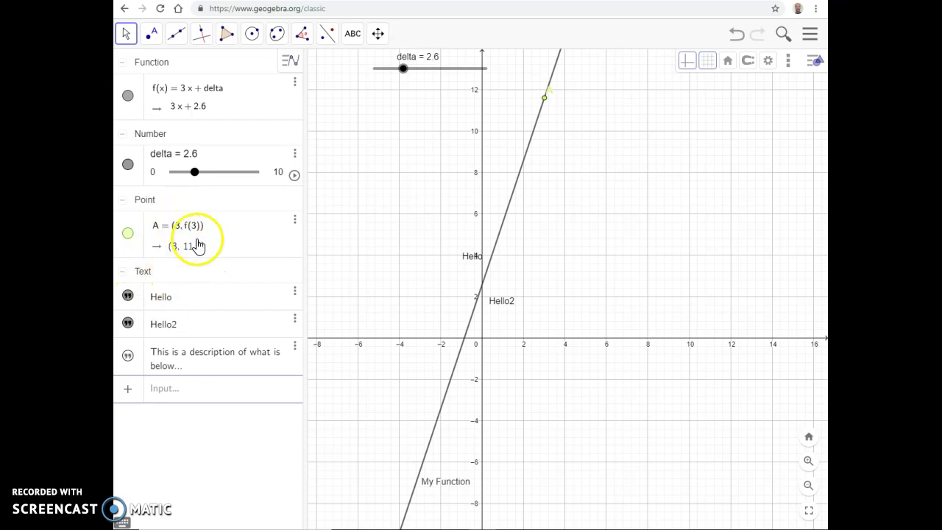
# Try the expressions x(A) and y(A) in a new entry to extract point A's coordinates.
pyautogui.click(235, 399)
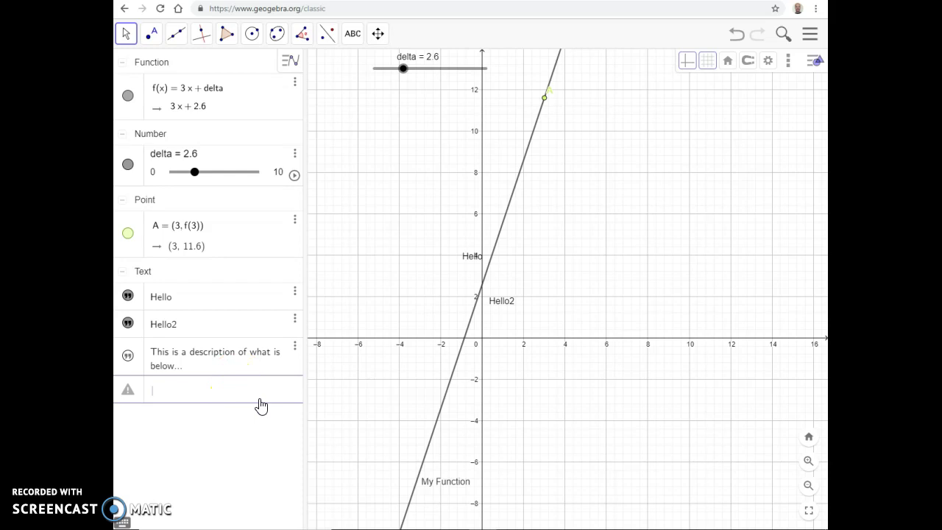
pyautogui.write('x(')
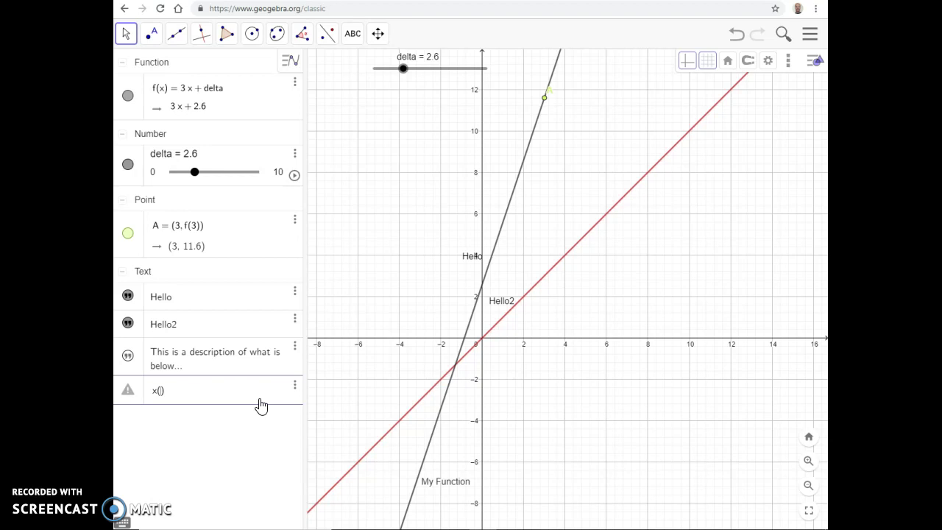
pyautogui.write('A')
pyautogui.click(147, 415)
pyautogui.click(197, 230)
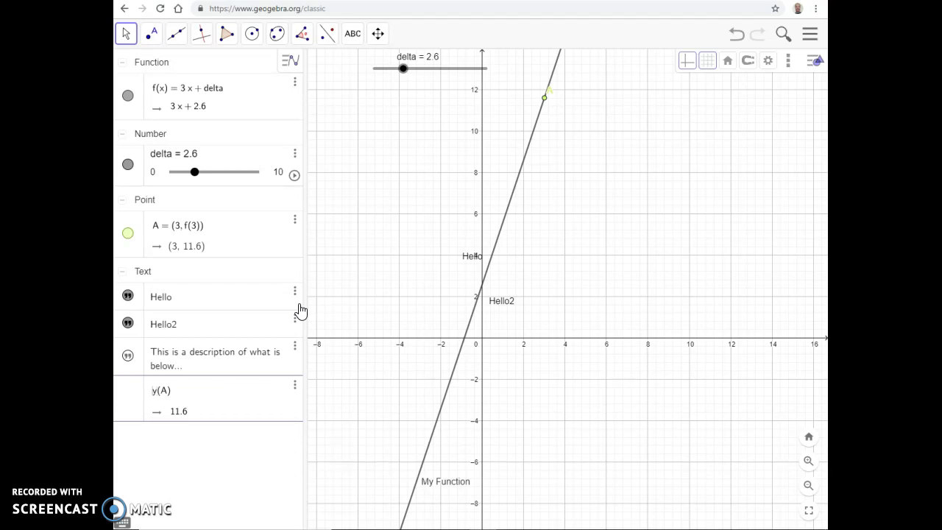
# Define a new point as (y(A), x(A)) and vary slider delta to test it, leaving delta at 0.
pyautogui.press('BackSpace')
pyautogui.press('BackSpace')
pyautogui.press('BackSpace')
pyautogui.press('BackSpace')
pyautogui.write('(')
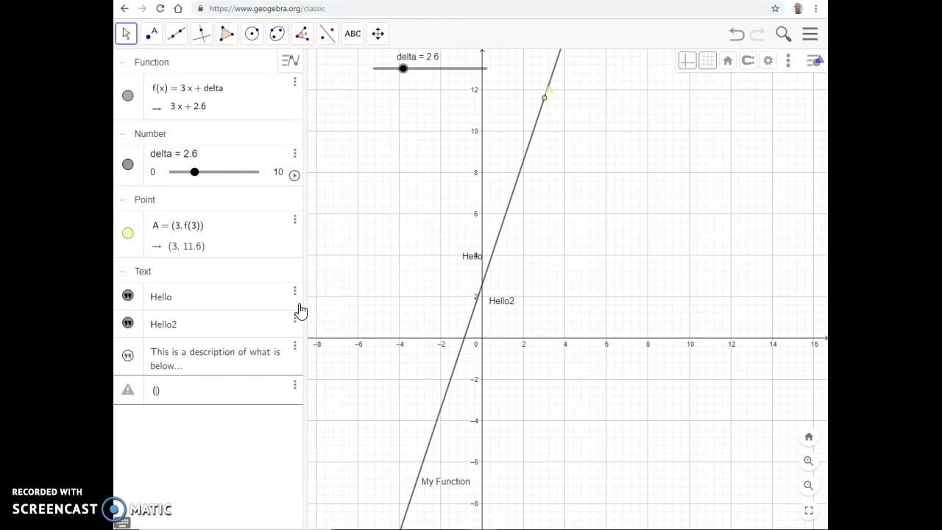
pyautogui.write('A)')
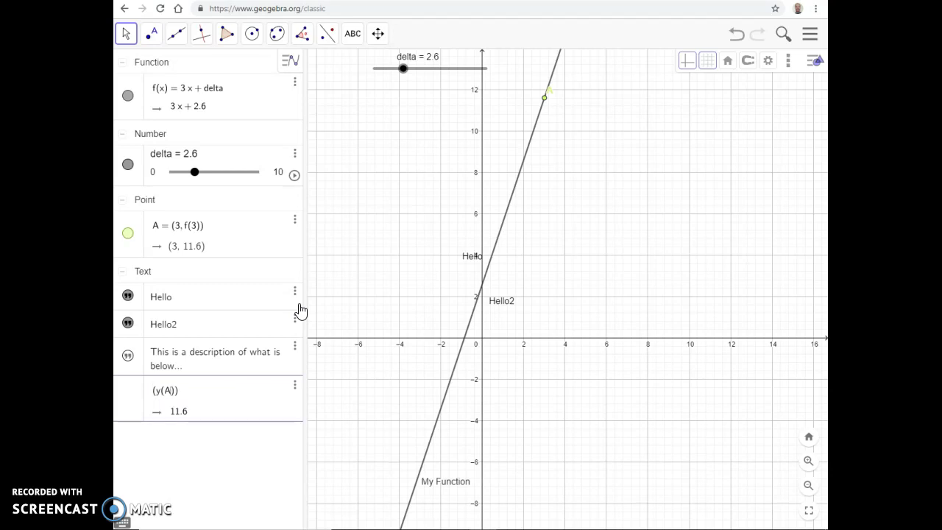
pyautogui.write(', x(A)')
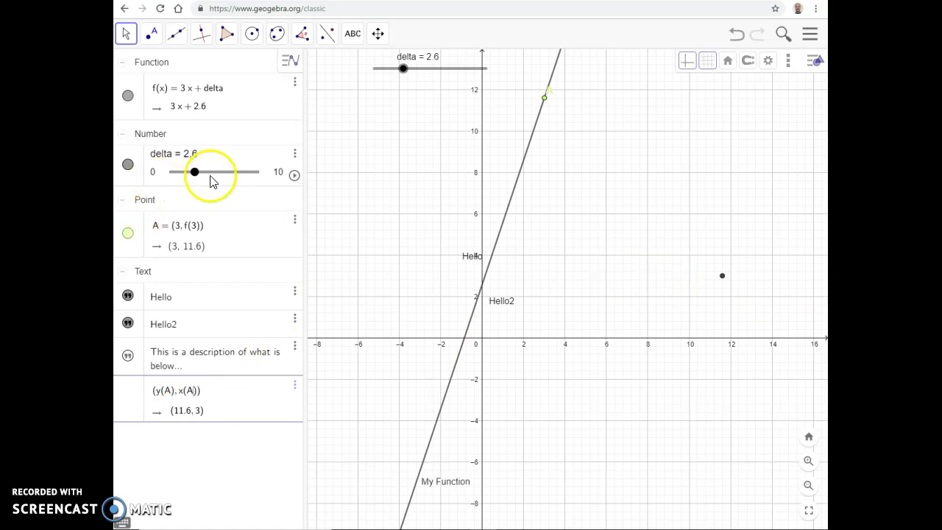
pyautogui.moveTo(196, 176); pyautogui.dragTo(167, 193)
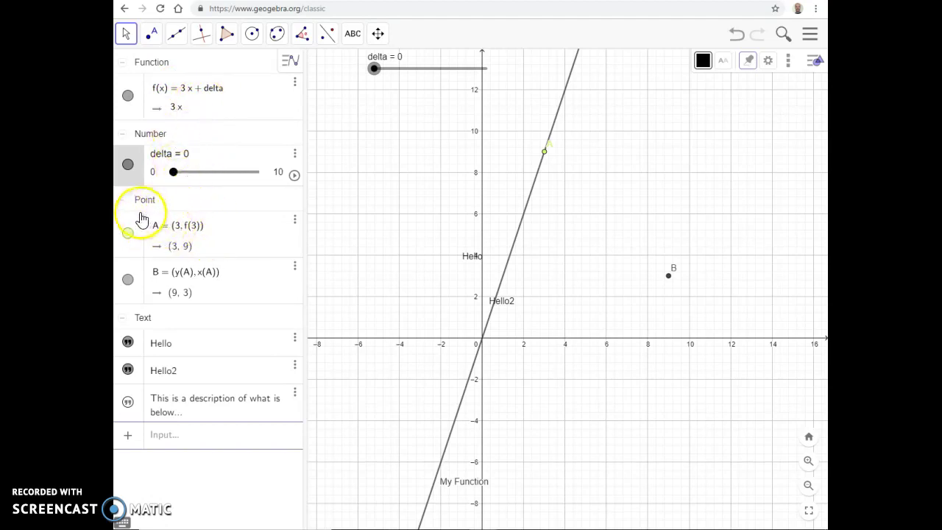
pyautogui.moveTo(175, 173); pyautogui.dragTo(172, 196)
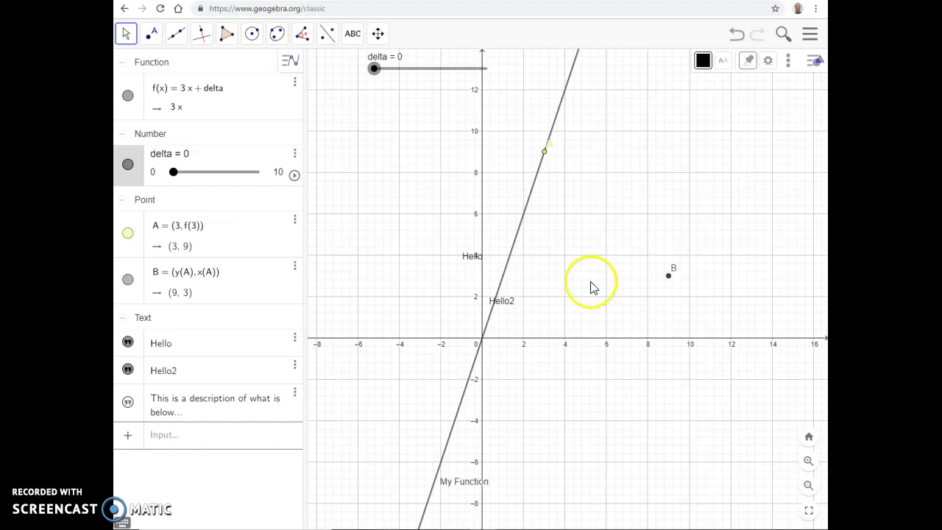
# Draw a circle by center and radius, centered at about (7.95, 7.36) with radius 4.
pyautogui.click(252, 37)
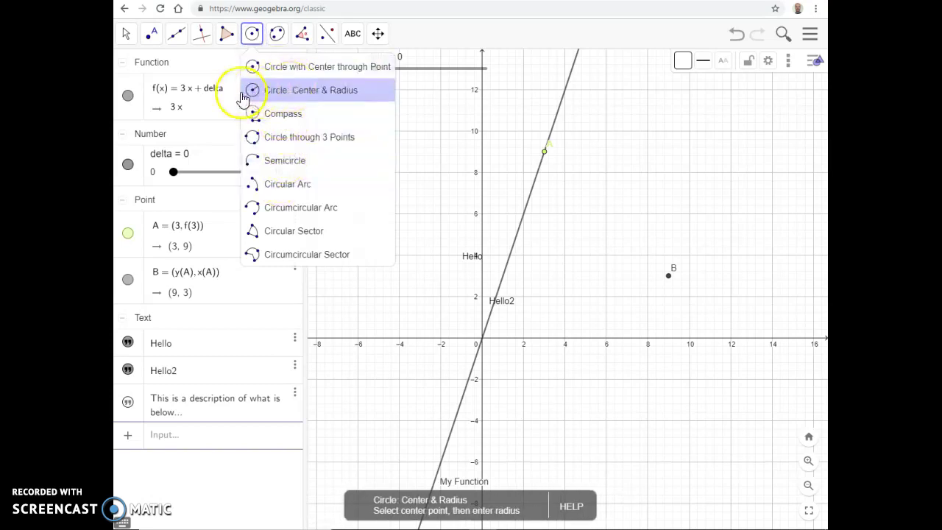
pyautogui.click(284, 98)
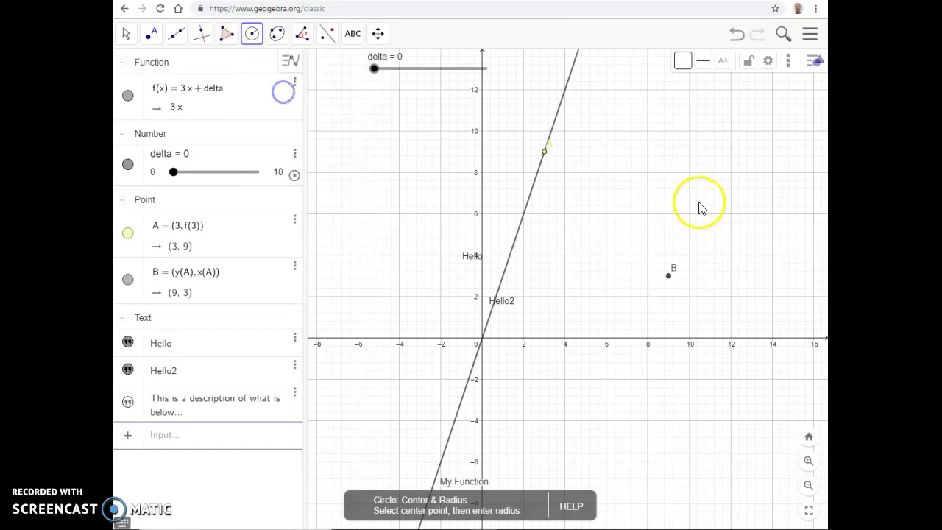
pyautogui.click(647, 185)
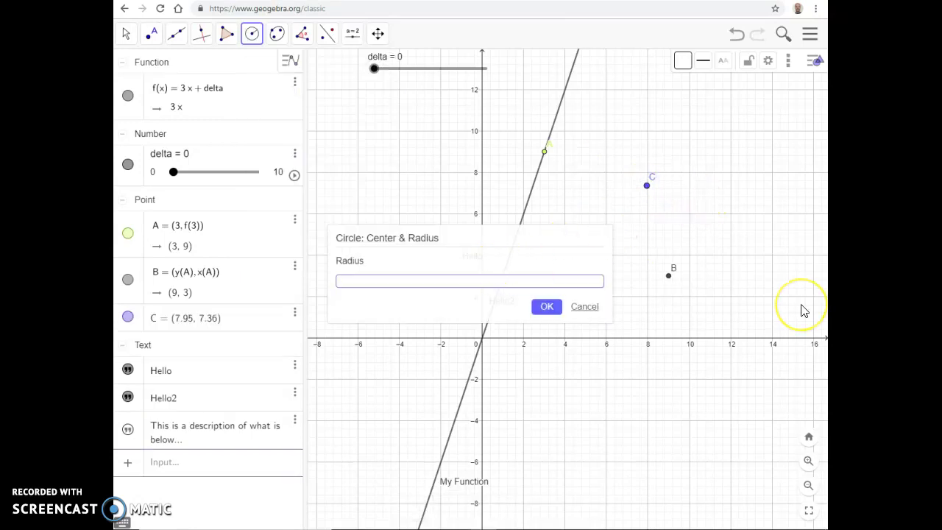
pyautogui.write('4')
pyautogui.press('Return')
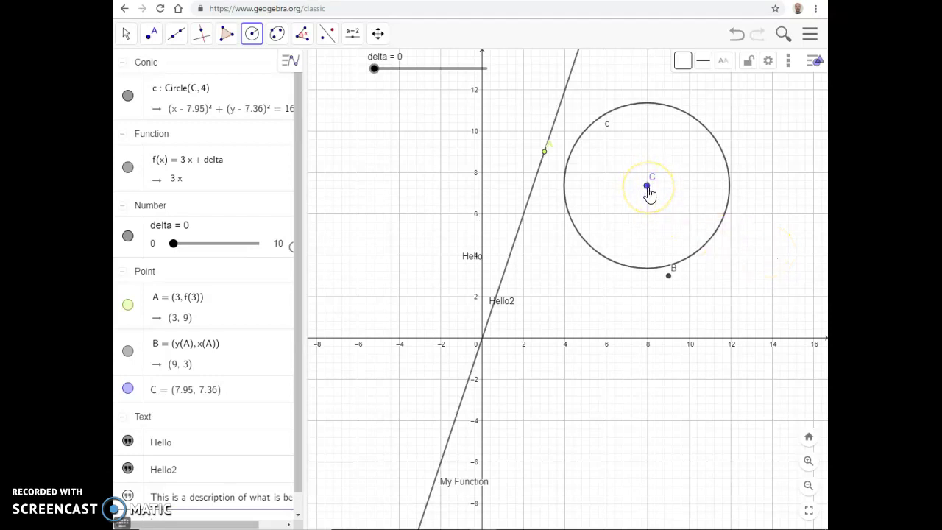
# Redefine the circle as Circle(C, delta) in its settings and raise slider delta to 2.2.
pyautogui.rightClick(211, 108)
pyautogui.click(261, 209)
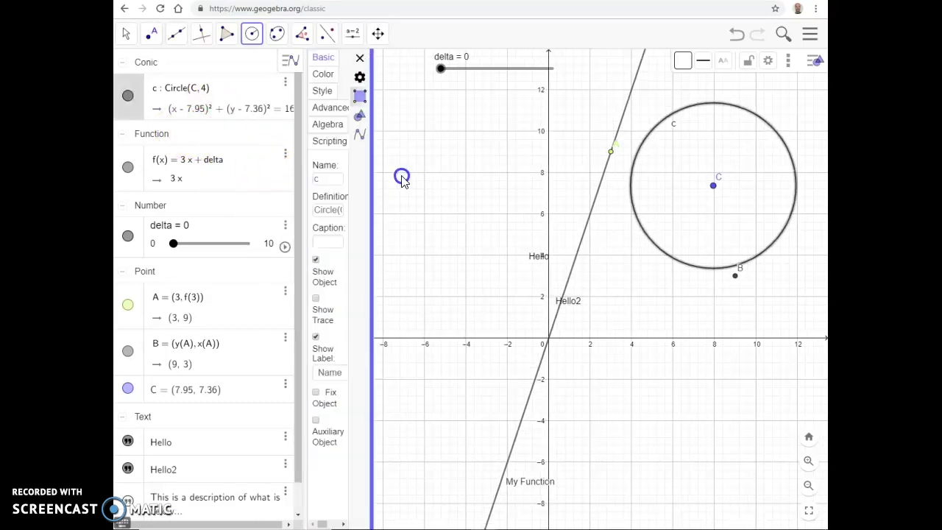
pyautogui.moveTo(435, 178); pyautogui.dragTo(474, 179)
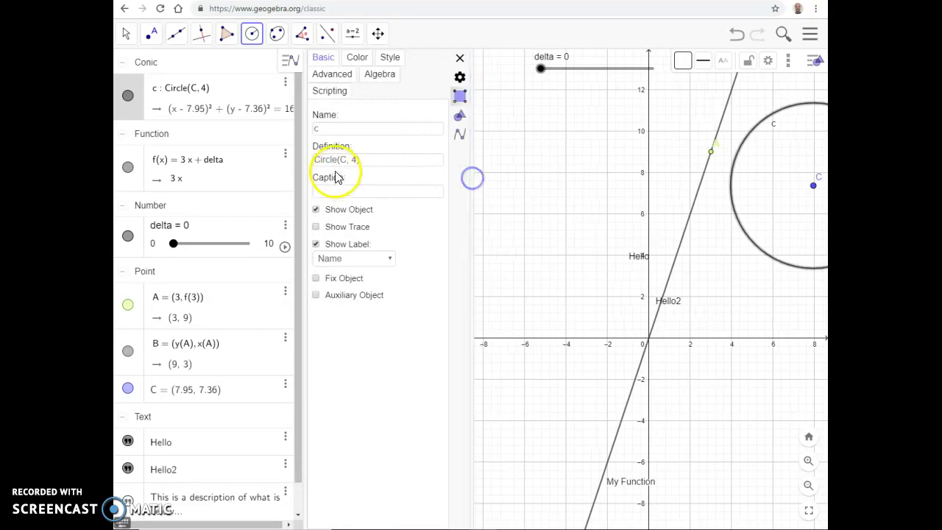
pyautogui.click(358, 160)
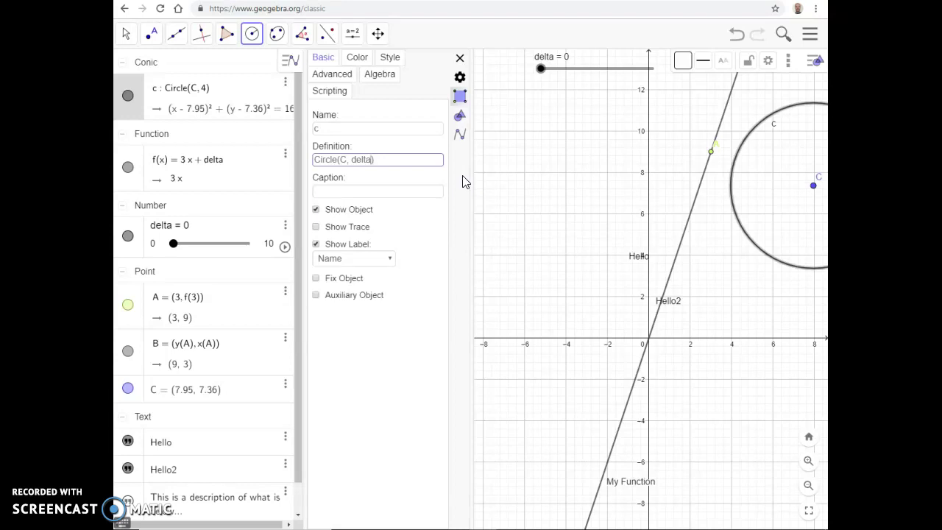
pyautogui.press('Return')
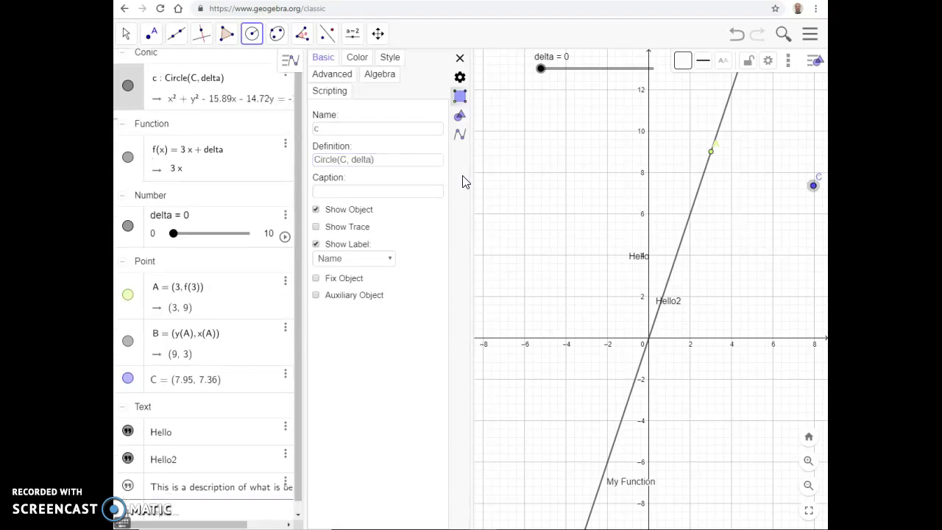
pyautogui.click(184, 235)
pyautogui.moveTo(185, 236)
pyautogui.mouseDown()
pyautogui.moveTo(205, 234)
pyautogui.moveTo(190, 234)
pyautogui.mouseUp()
pyautogui.click(637, 207)
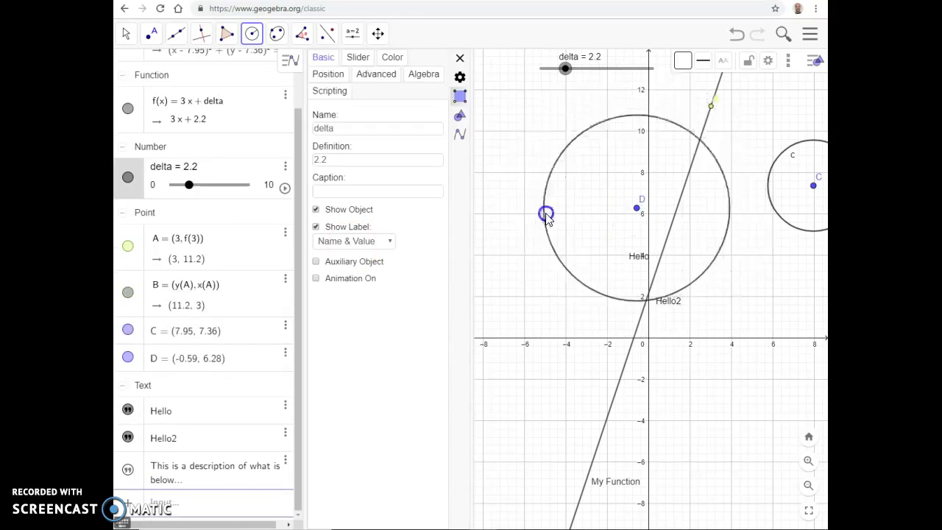
pyautogui.click(546, 213)
pyautogui.rightClick(611, 127)
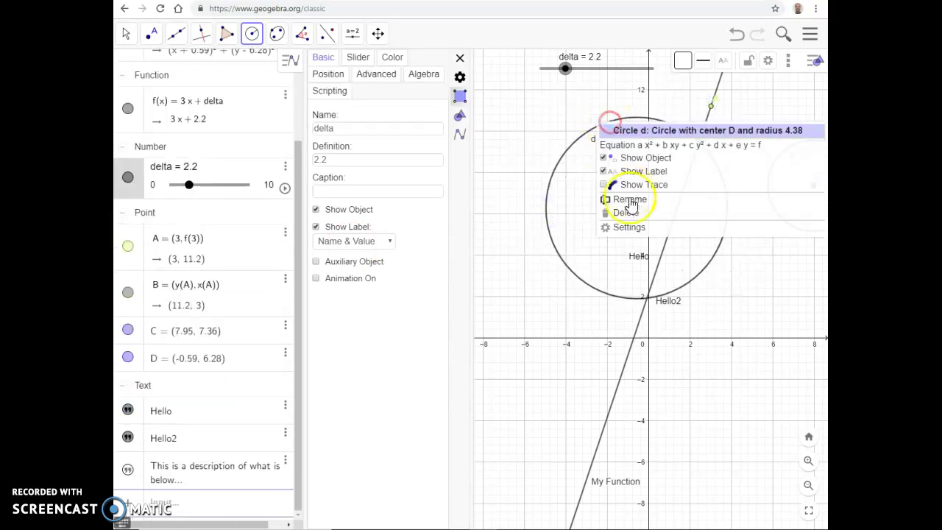
pyautogui.click(627, 211)
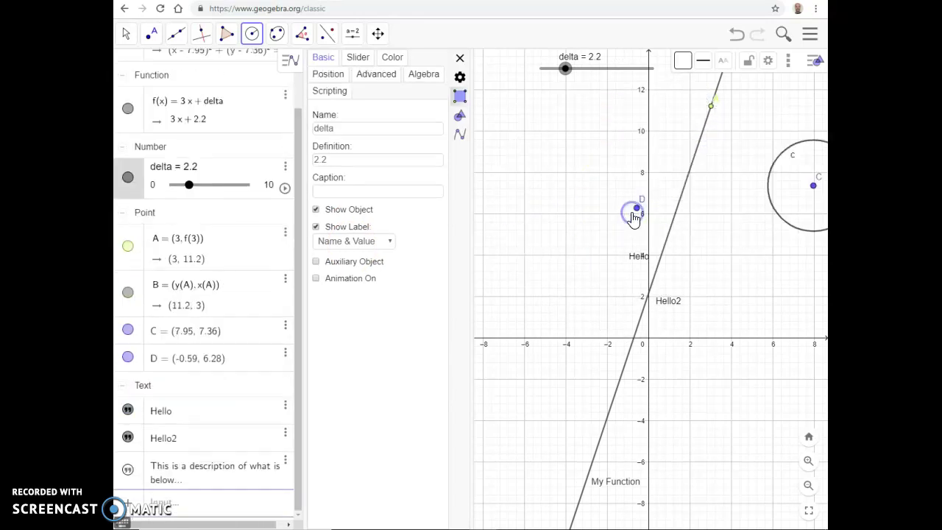
# Bring the whole circle into view and raise slider delta to 6.1 to enlarge it.
pyautogui.click(374, 35)
pyautogui.click(593, 164)
pyautogui.moveTo(612, 174); pyautogui.dragTo(515, 206)
pyautogui.moveTo(189, 185); pyautogui.dragTo(216, 185)
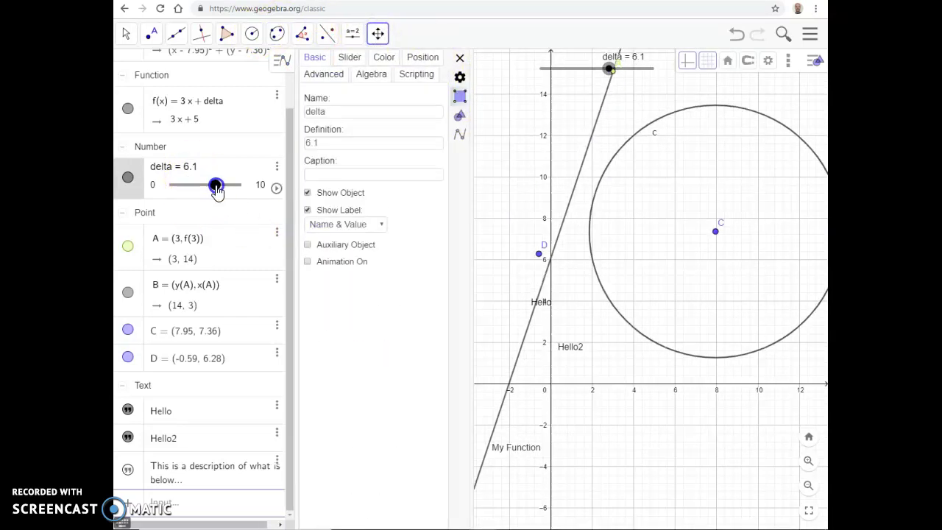